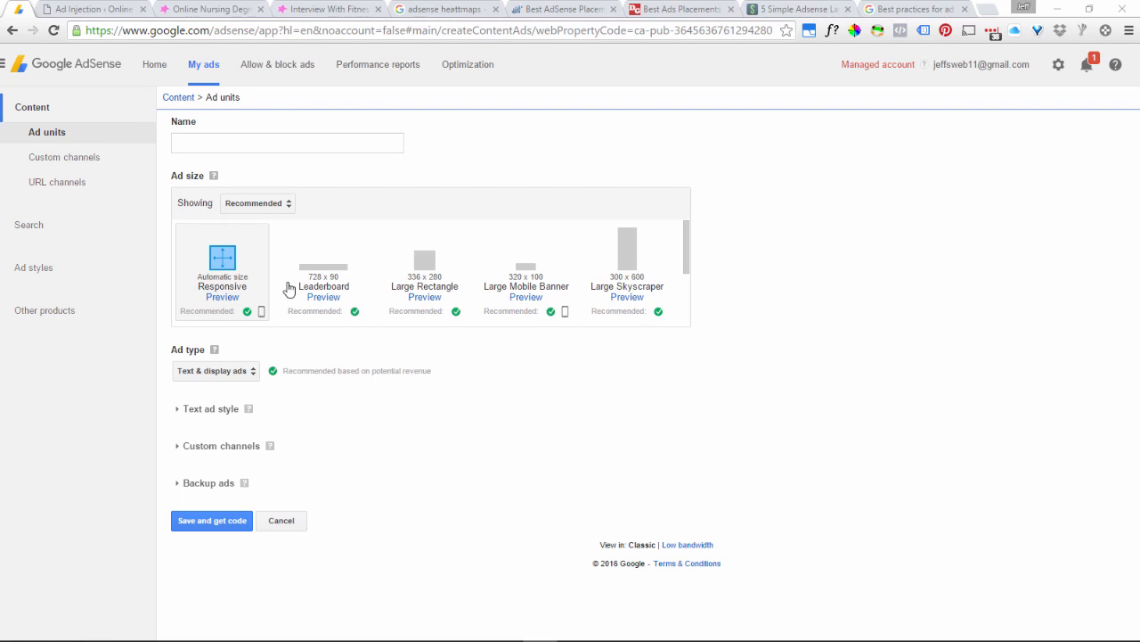
# Look over the ad size categories and review all of the recommended ad sizes, through the 300 x 250 Medium Rectangle.
pyautogui.click(267, 206)
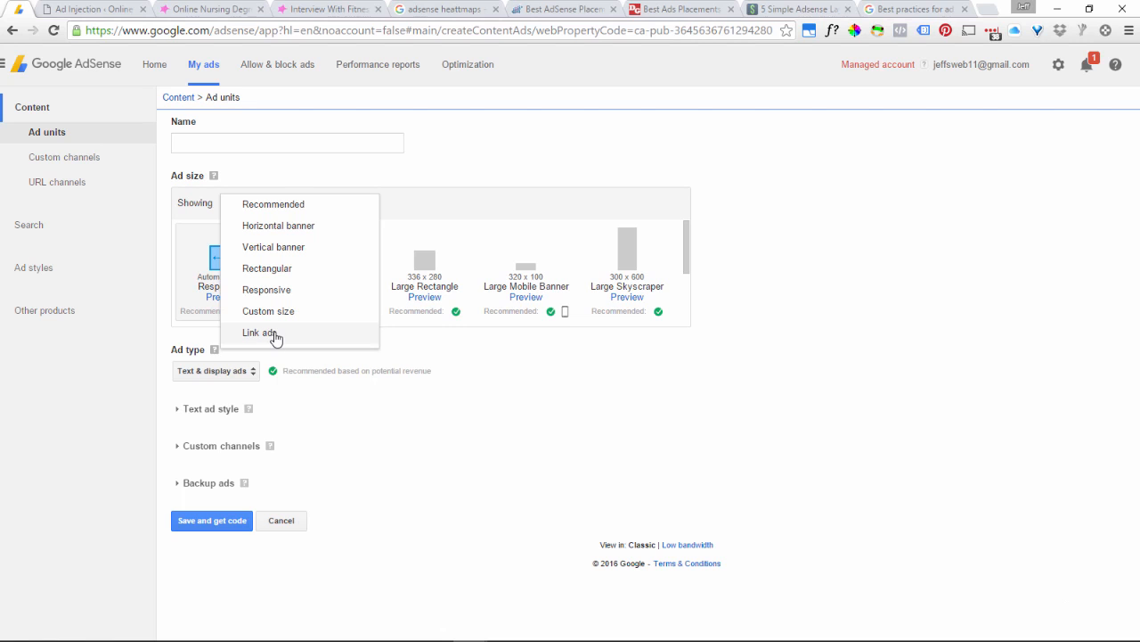
pyautogui.click(288, 204)
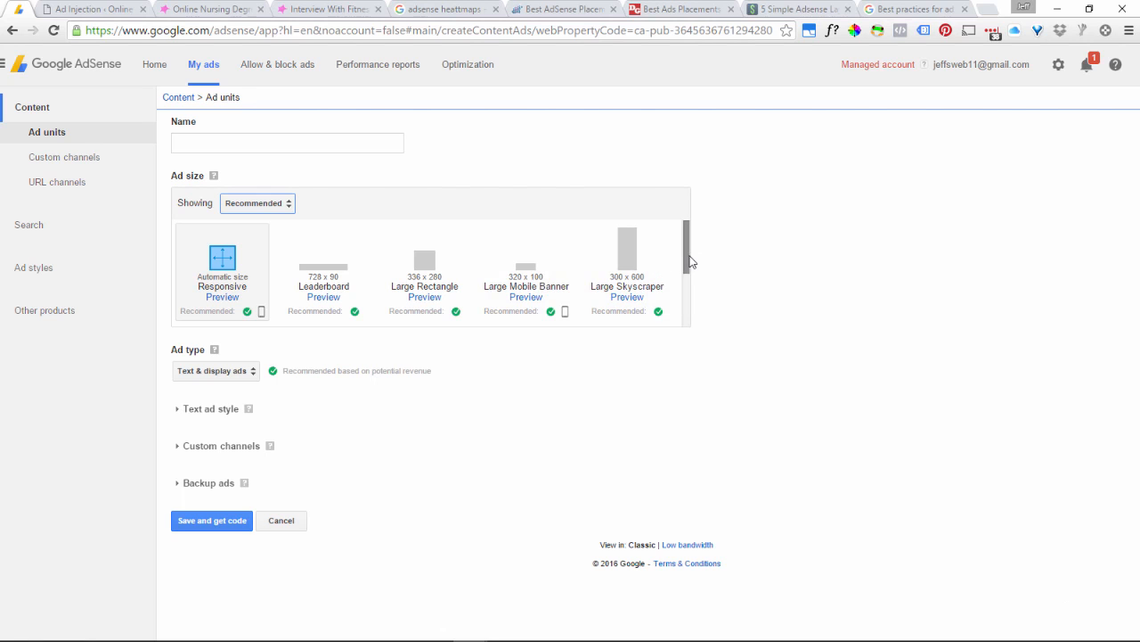
pyautogui.moveTo(690, 263); pyautogui.dragTo(686, 300)
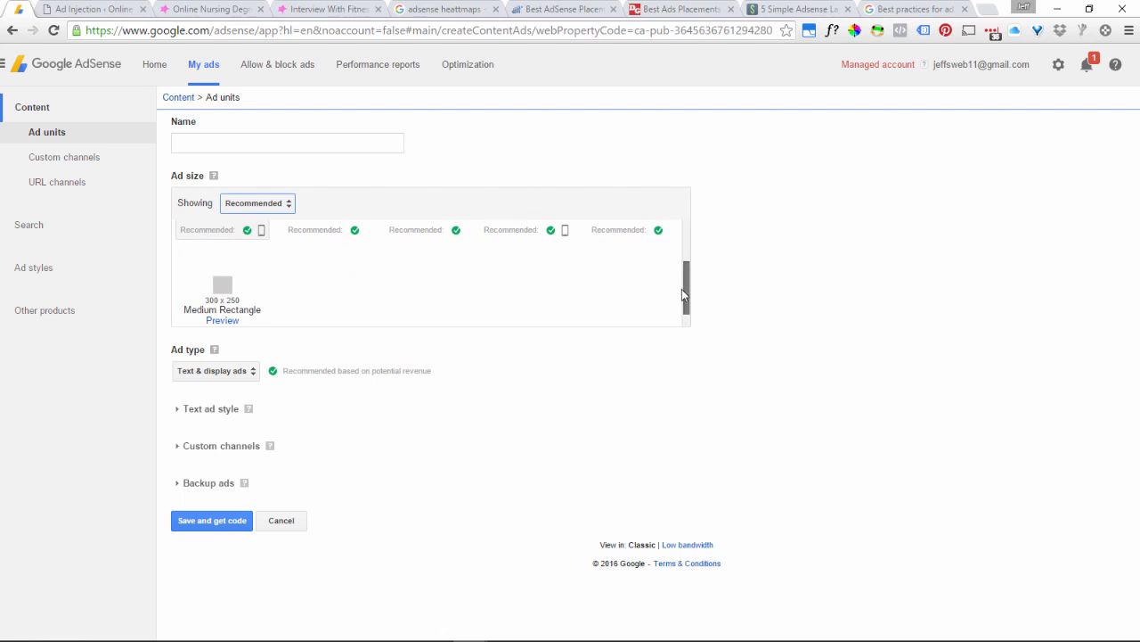
pyautogui.moveTo(683, 286); pyautogui.dragTo(682, 256)
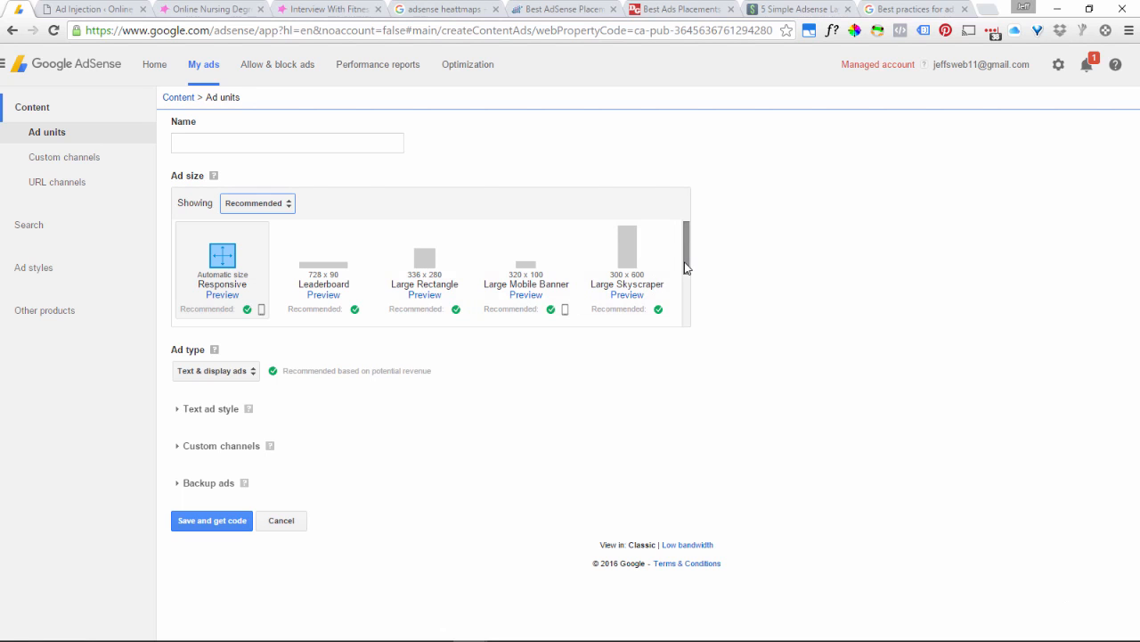
pyautogui.moveTo(686, 267); pyautogui.dragTo(698, 303)
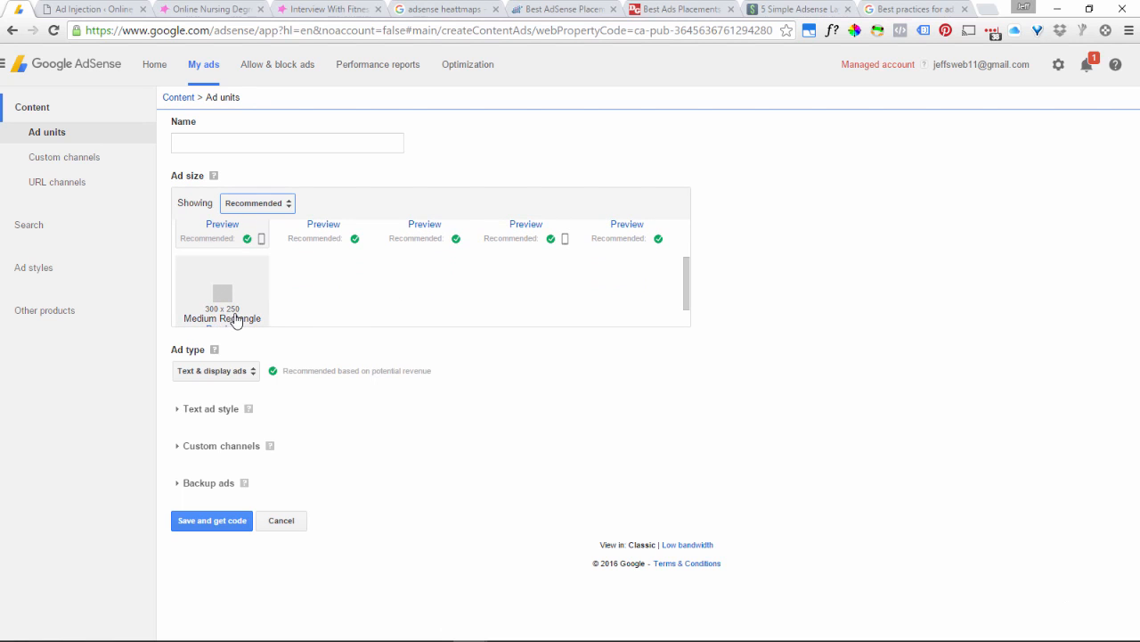
pyautogui.moveTo(687, 308); pyautogui.dragTo(695, 253)
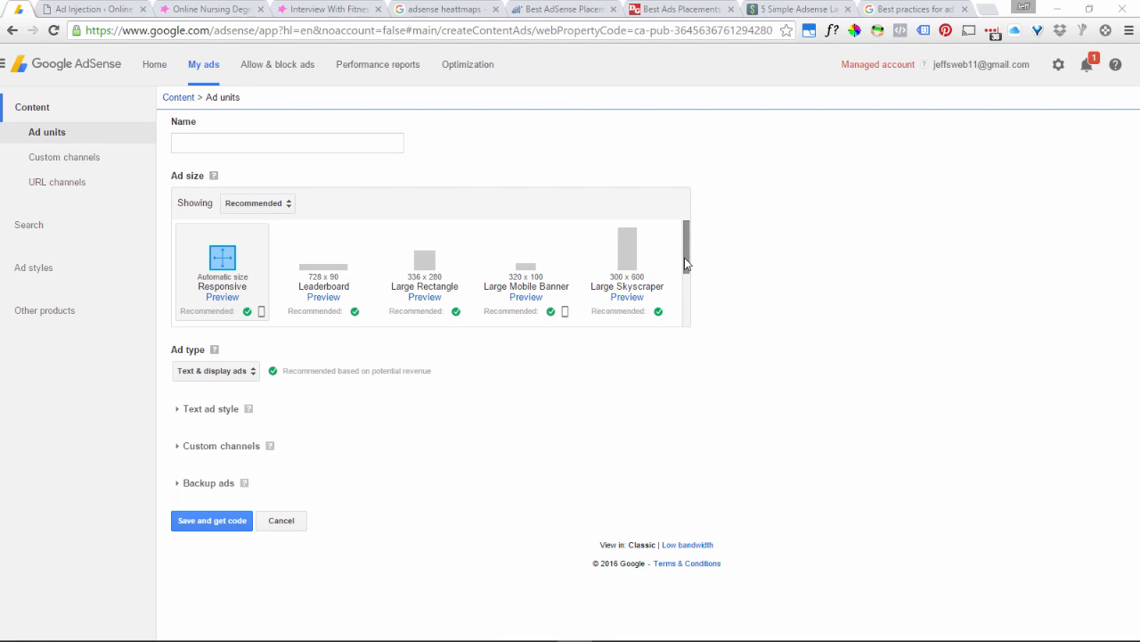
pyautogui.moveTo(684, 262)
pyautogui.mouseDown()
pyautogui.moveTo(701, 301)
pyautogui.moveTo(696, 265)
pyautogui.mouseUp()
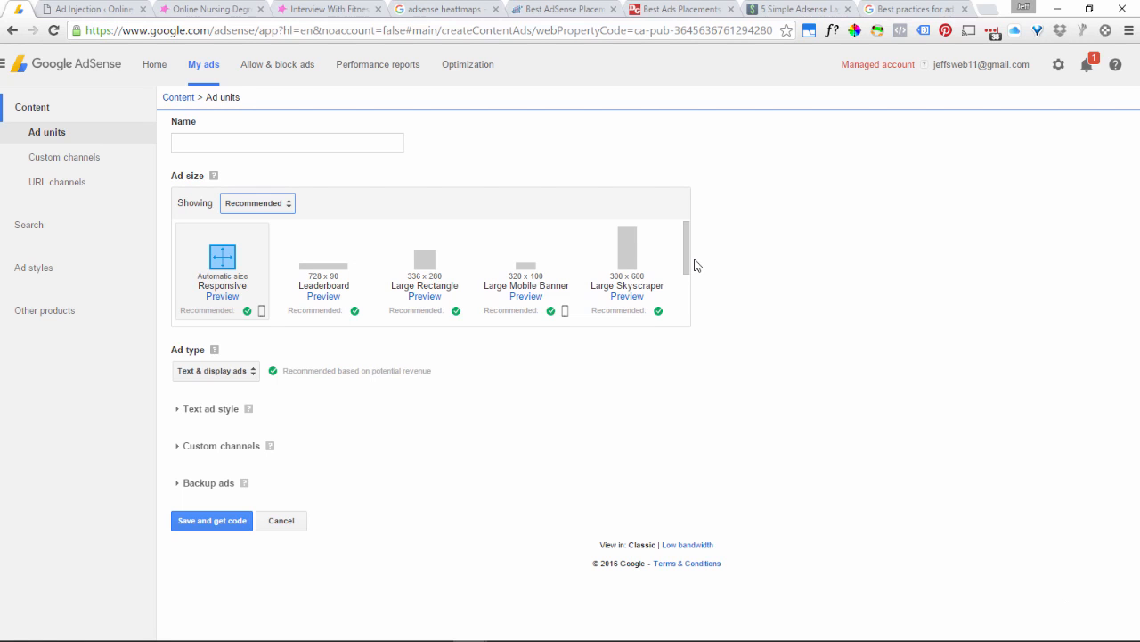
# Show the Horizontal banner ad sizes and review the full list, through the Mobile Banner and Half Banner.
pyautogui.click(276, 206)
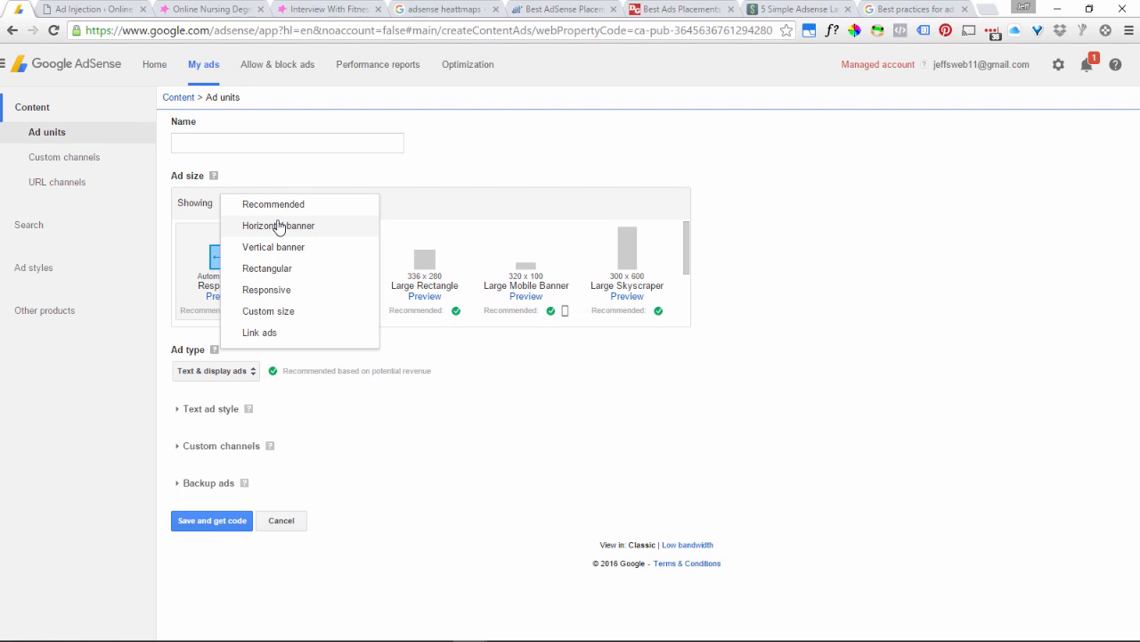
pyautogui.click(279, 226)
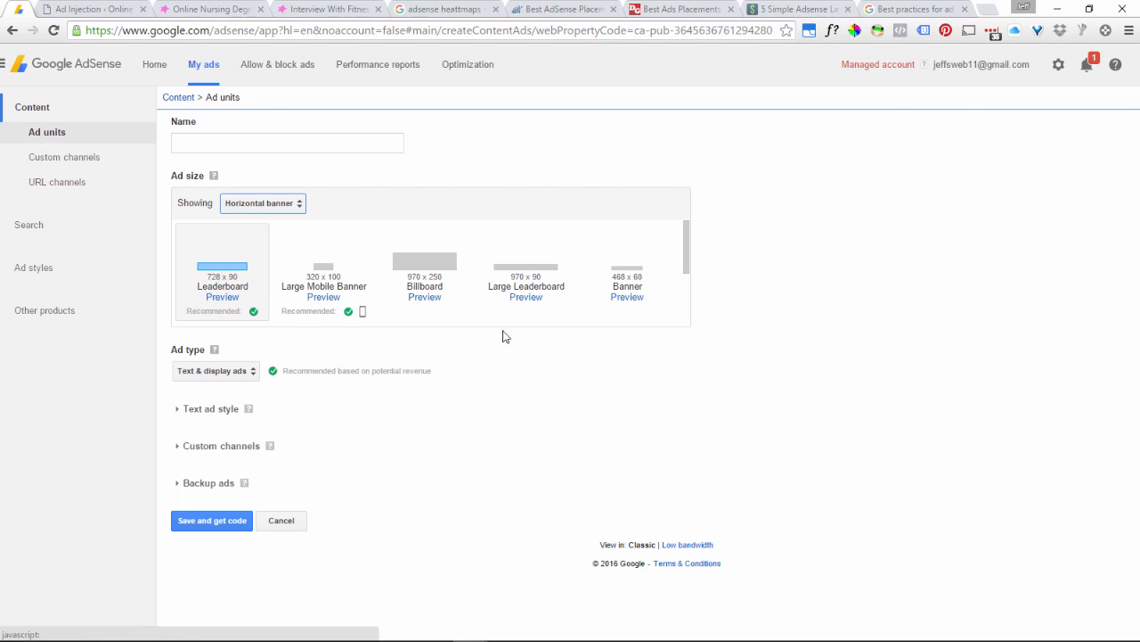
pyautogui.moveTo(687, 265); pyautogui.dragTo(564, 344)
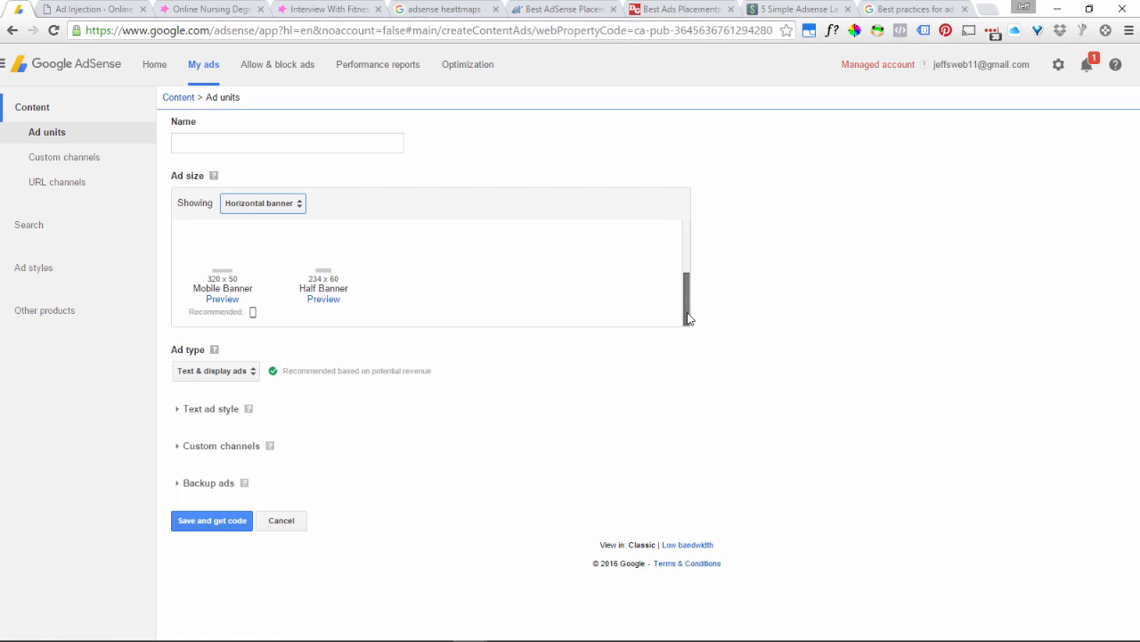
pyautogui.moveTo(688, 318)
pyautogui.mouseDown()
pyautogui.moveTo(672, 256)
pyautogui.moveTo(706, 316)
pyautogui.moveTo(711, 288)
pyautogui.moveTo(722, 311)
pyautogui.moveTo(703, 309)
pyautogui.mouseUp()
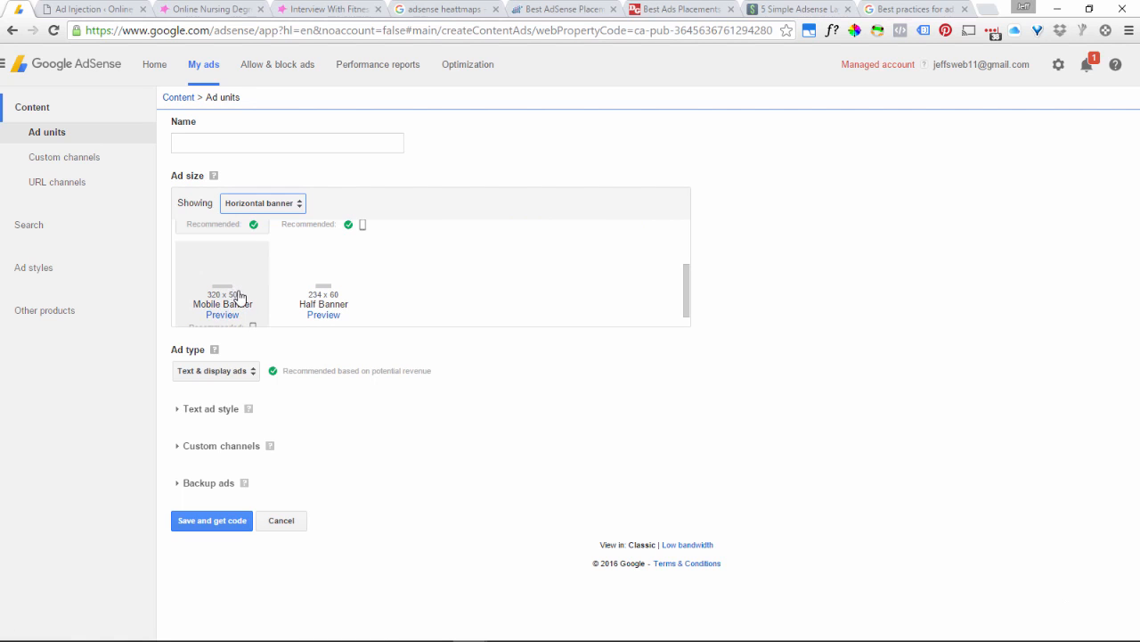
# Show the Vertical banner ad sizes for review, followed by the Rectangular ones.
pyautogui.click(247, 204)
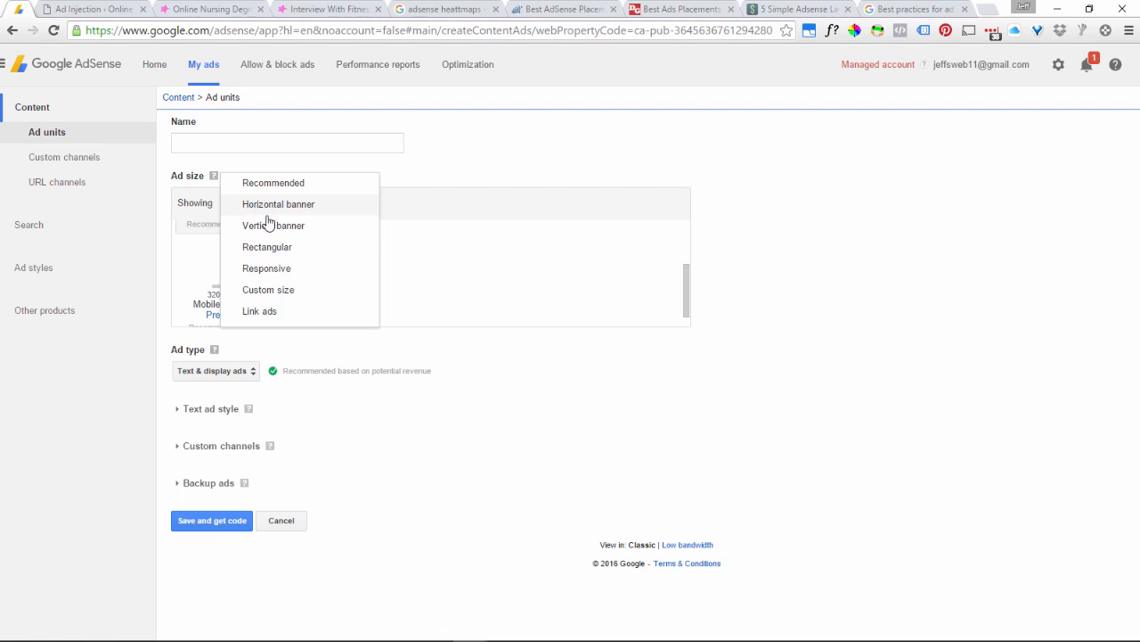
pyautogui.click(275, 228)
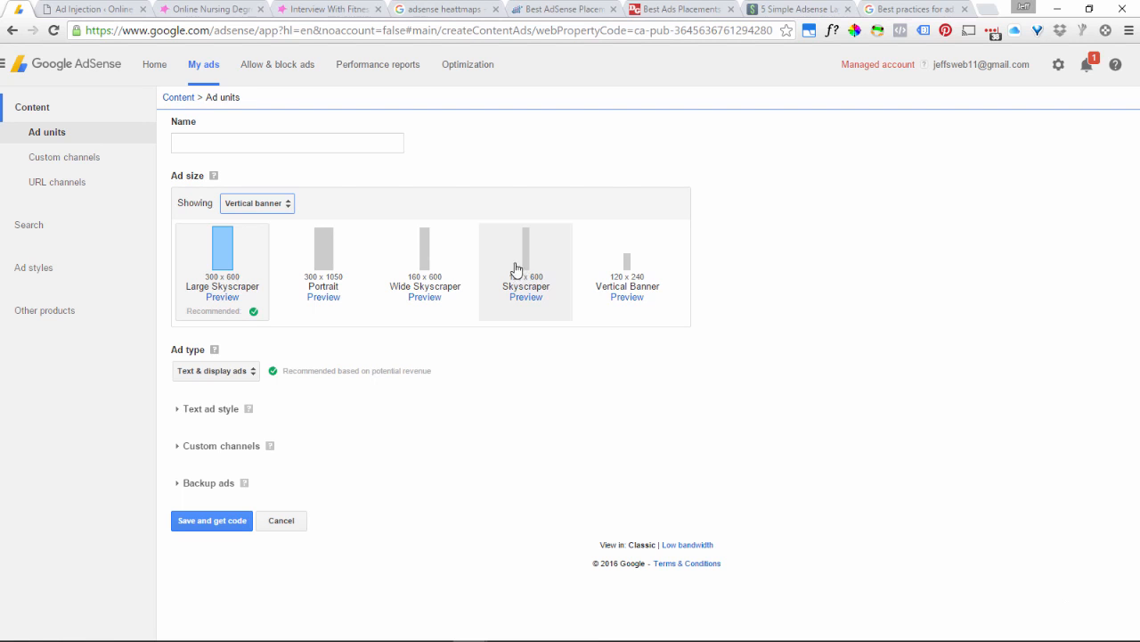
pyautogui.click(267, 204)
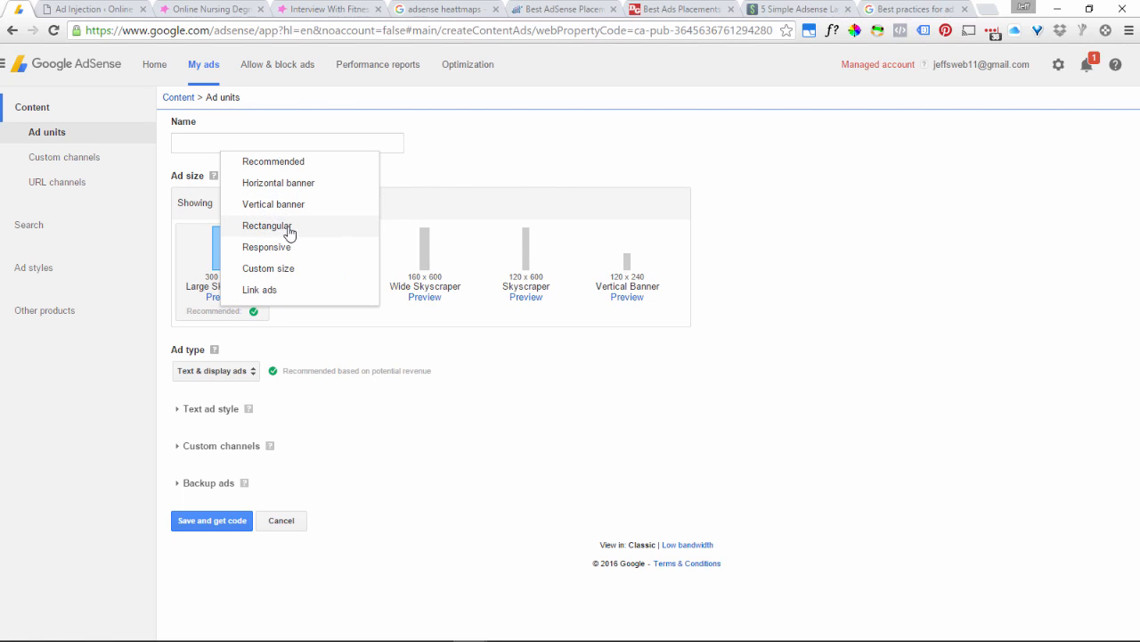
pyautogui.click(288, 230)
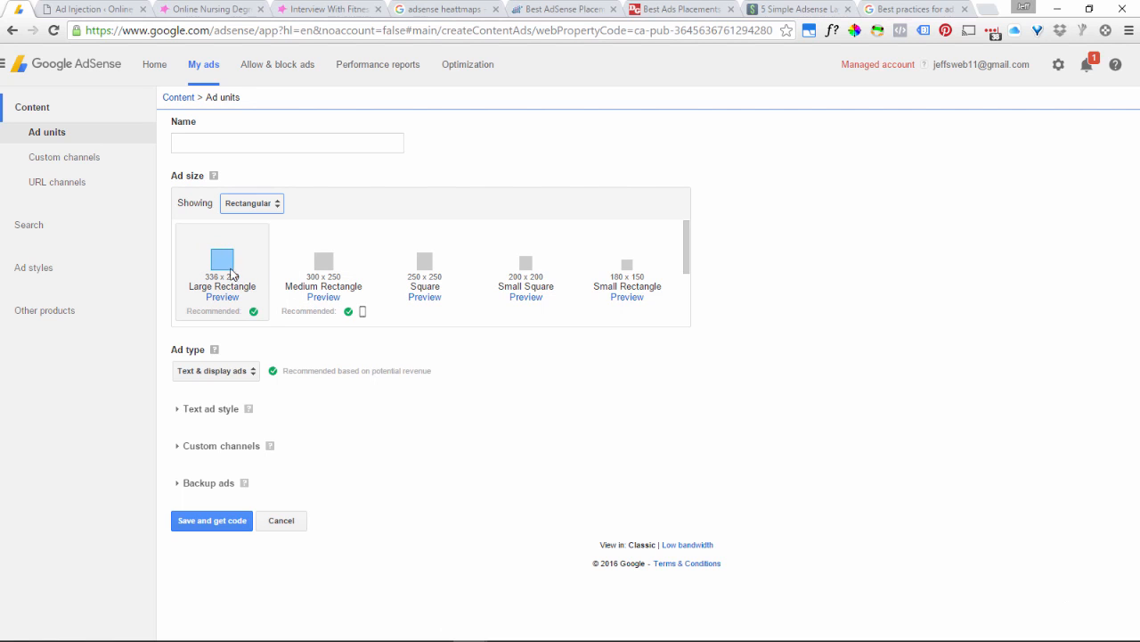
# Show the Responsive ad sizes for review, followed by the Link ads sizes.
pyautogui.click(257, 202)
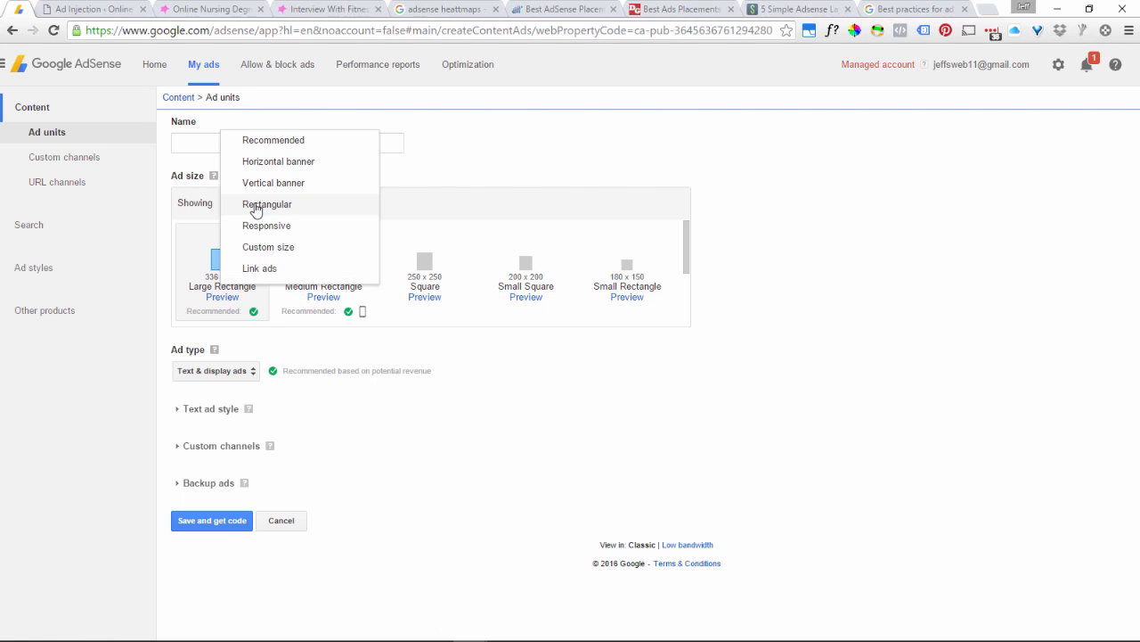
pyautogui.click(287, 231)
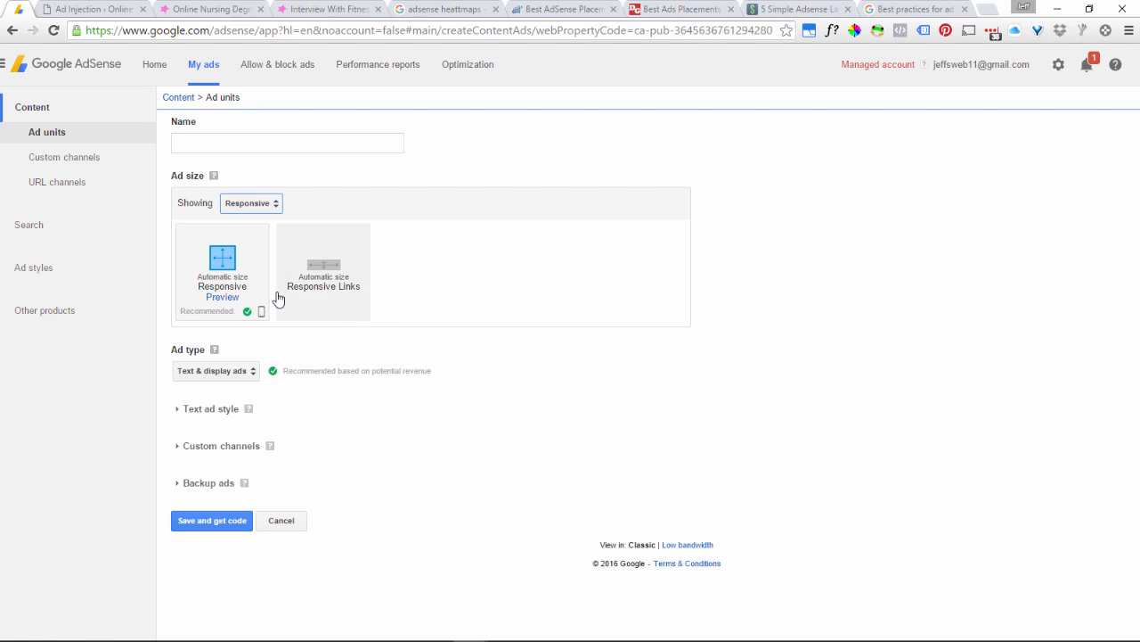
pyautogui.click(255, 205)
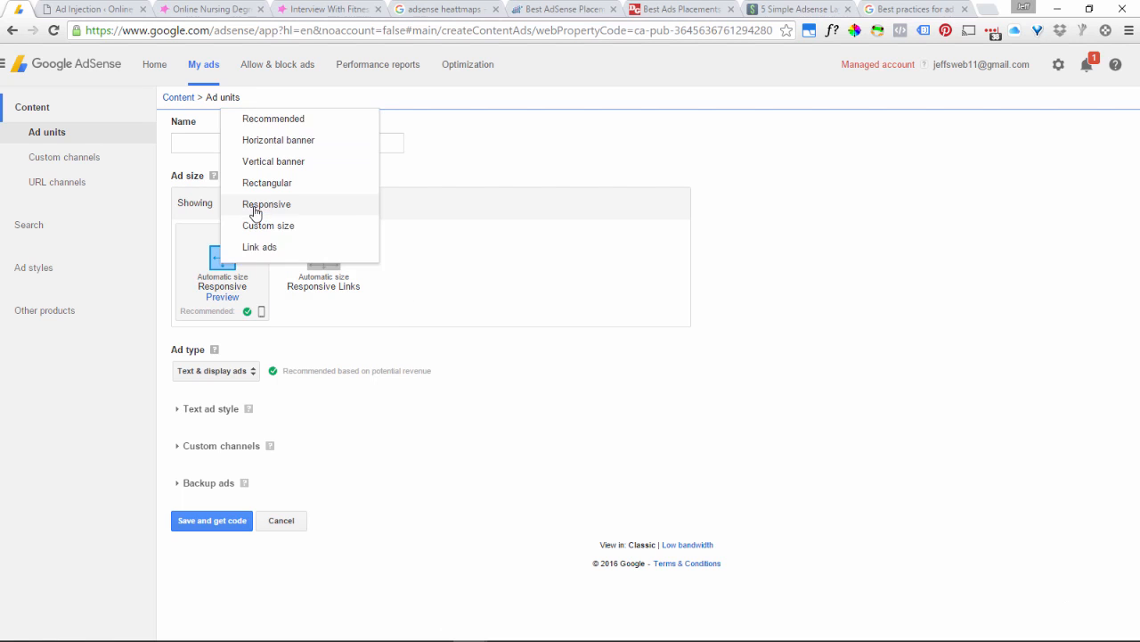
pyautogui.click(275, 251)
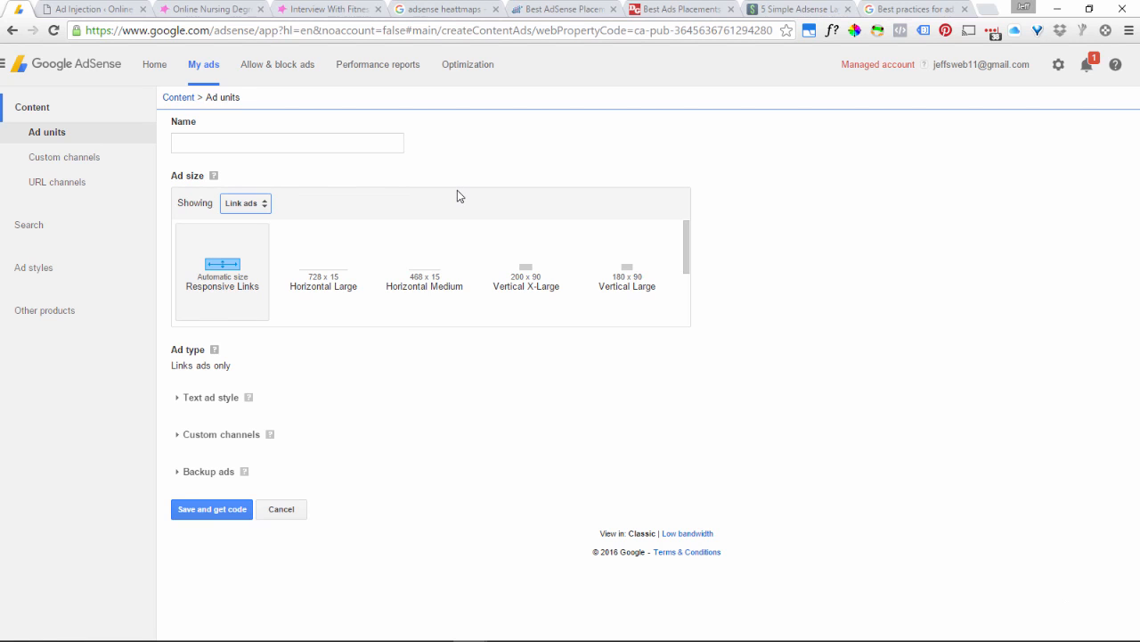
# Switch the ad size to Custom size and set the ad type to Text & display ads.
pyautogui.click(246, 204)
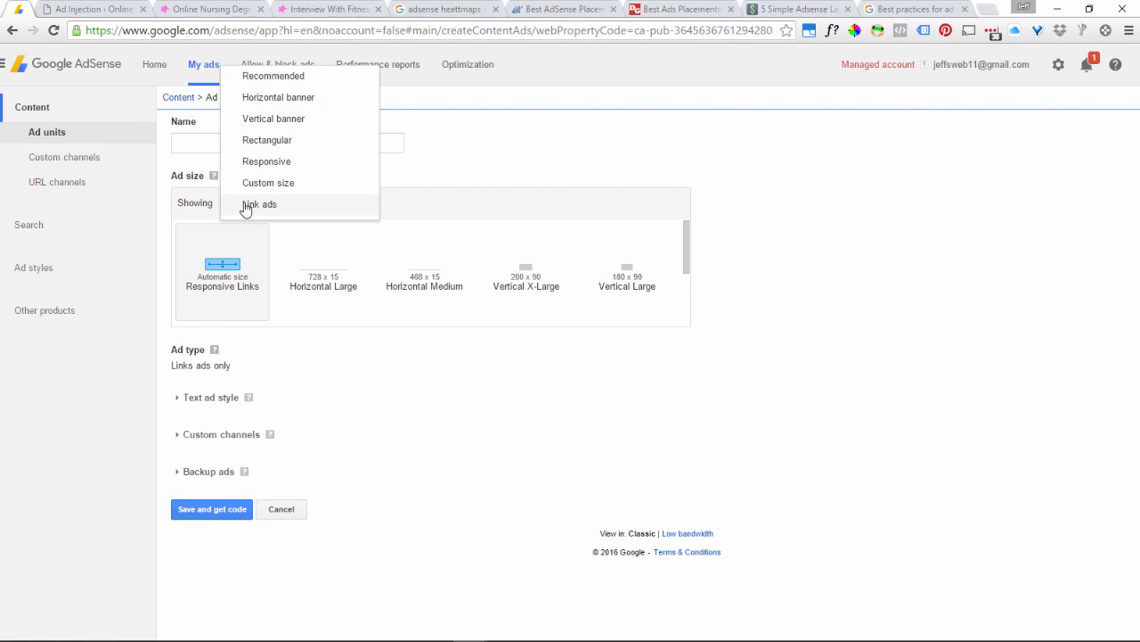
pyautogui.click(259, 185)
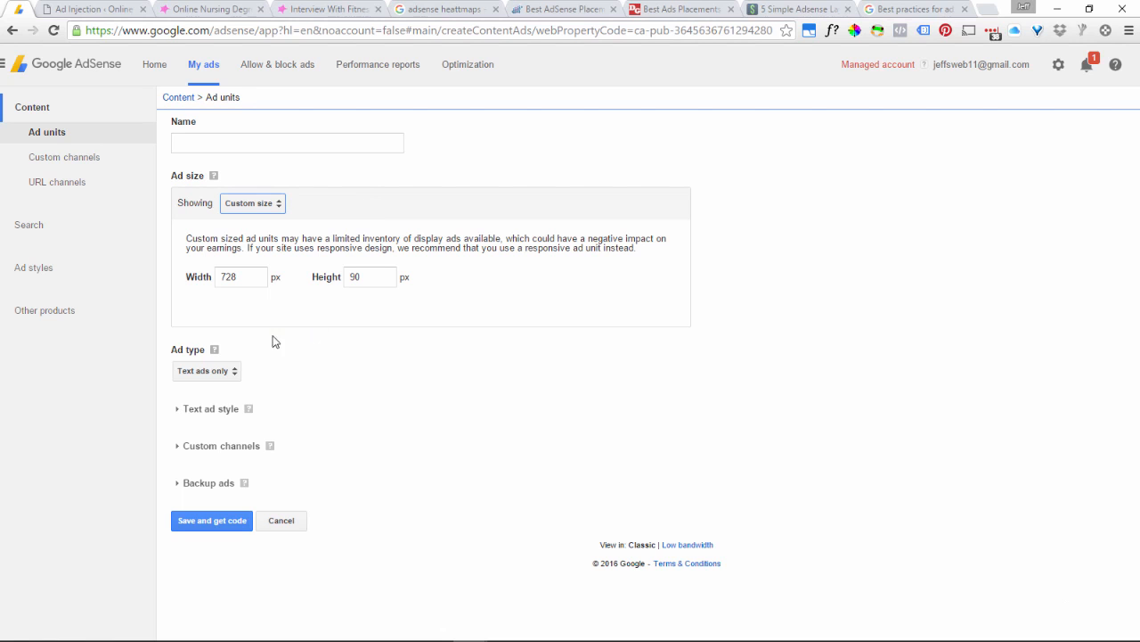
pyautogui.click(223, 376)
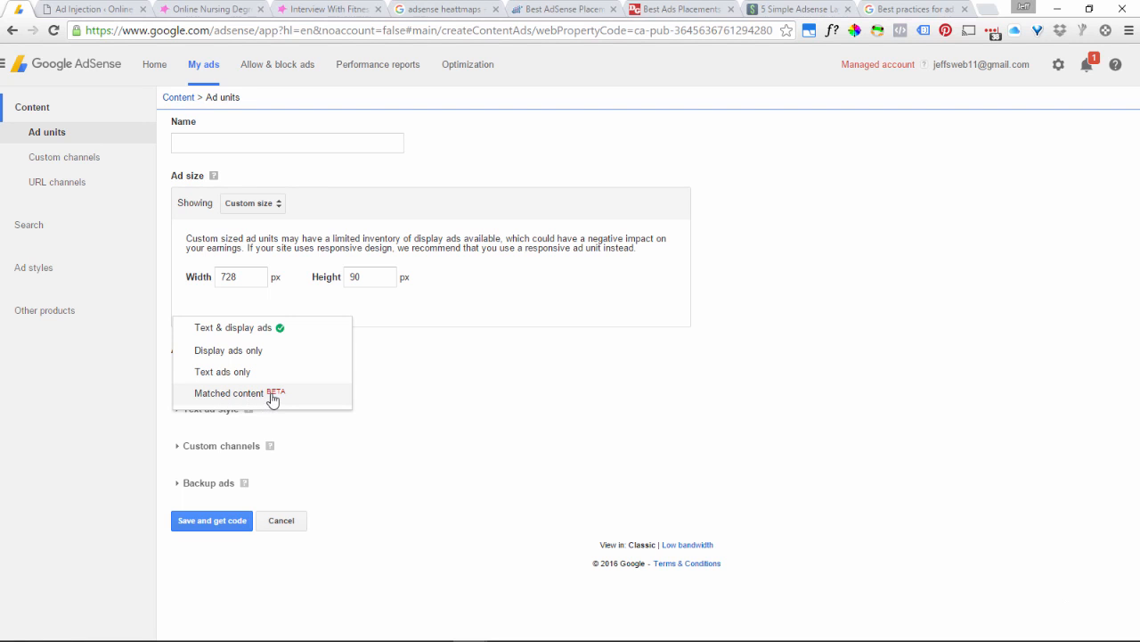
pyautogui.click(393, 340)
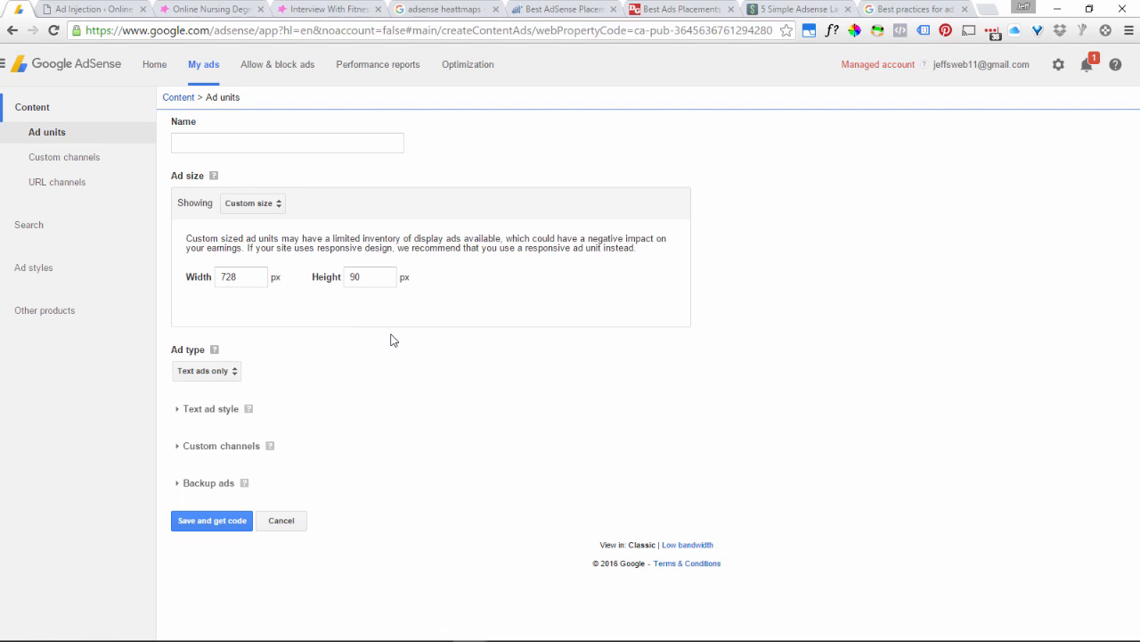
pyautogui.click(209, 373)
pyautogui.click(215, 329)
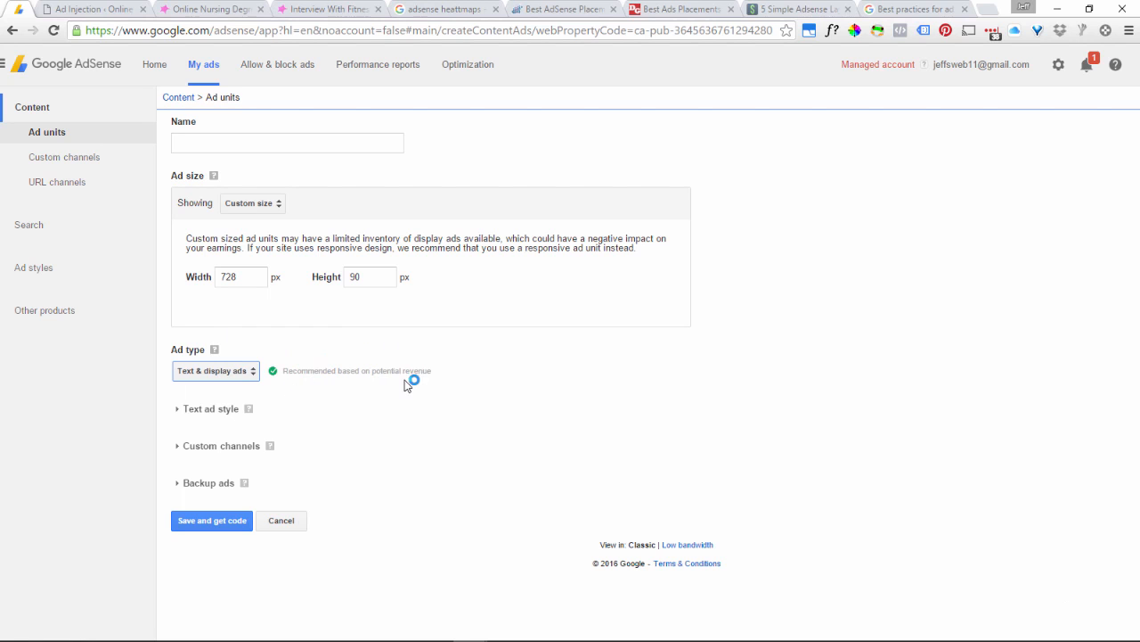
# Expand the Text ad style settings, look through the preset styles and choose the Classic style.
pyautogui.click(198, 411)
pyautogui.scroll(-3, 414, 394)
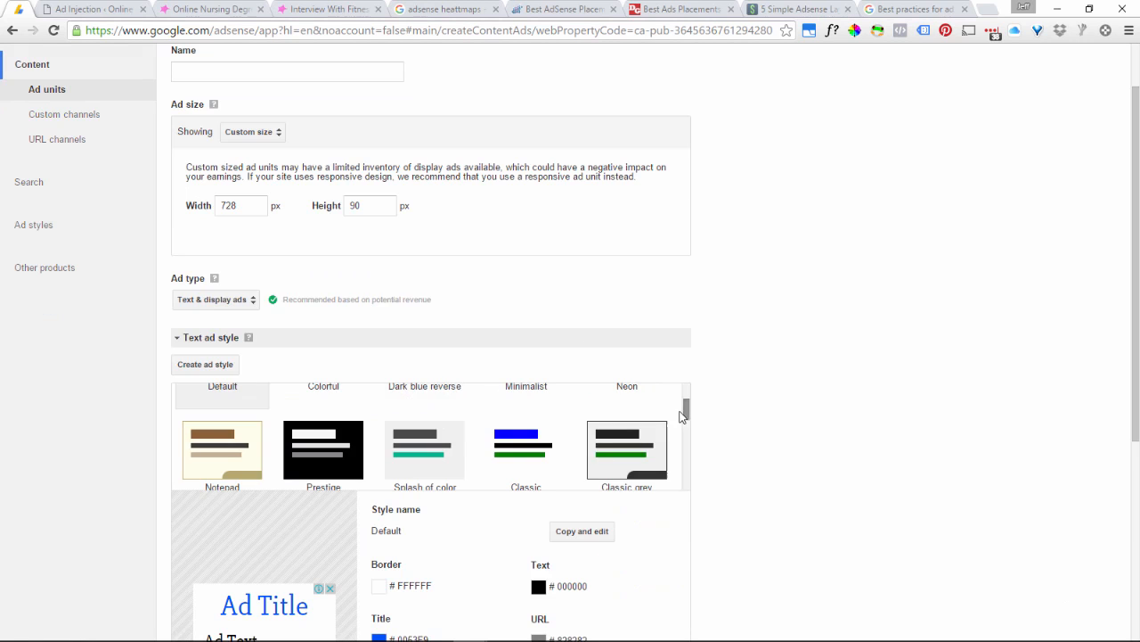
pyautogui.scroll(-1, 686, 415)
pyautogui.scroll(-3, 753, 464)
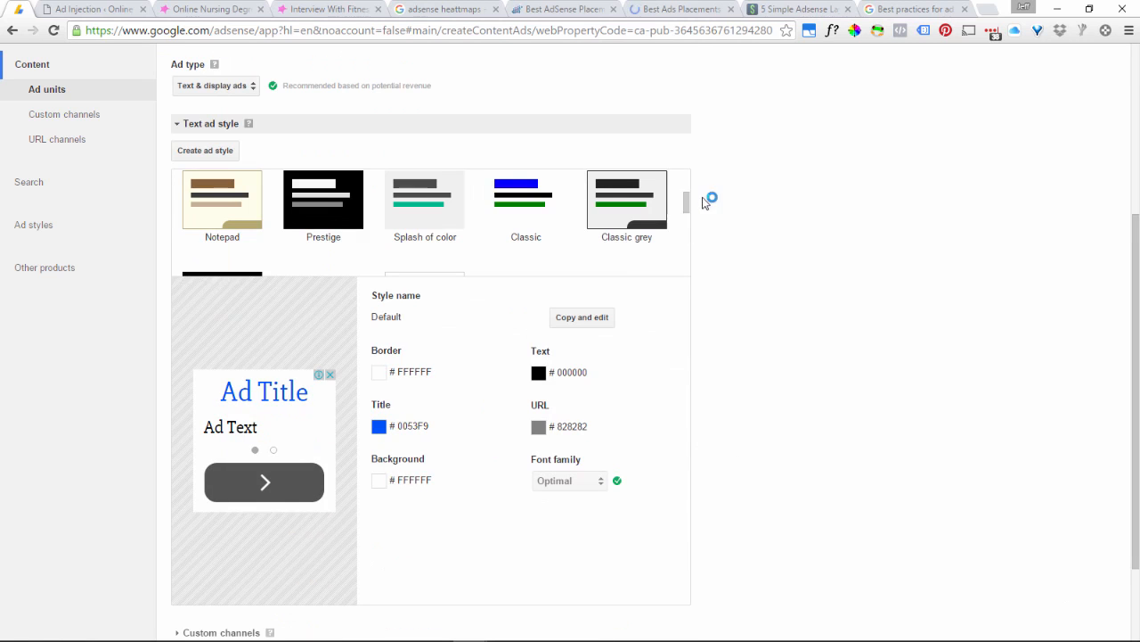
pyautogui.moveTo(689, 205); pyautogui.dragTo(688, 184)
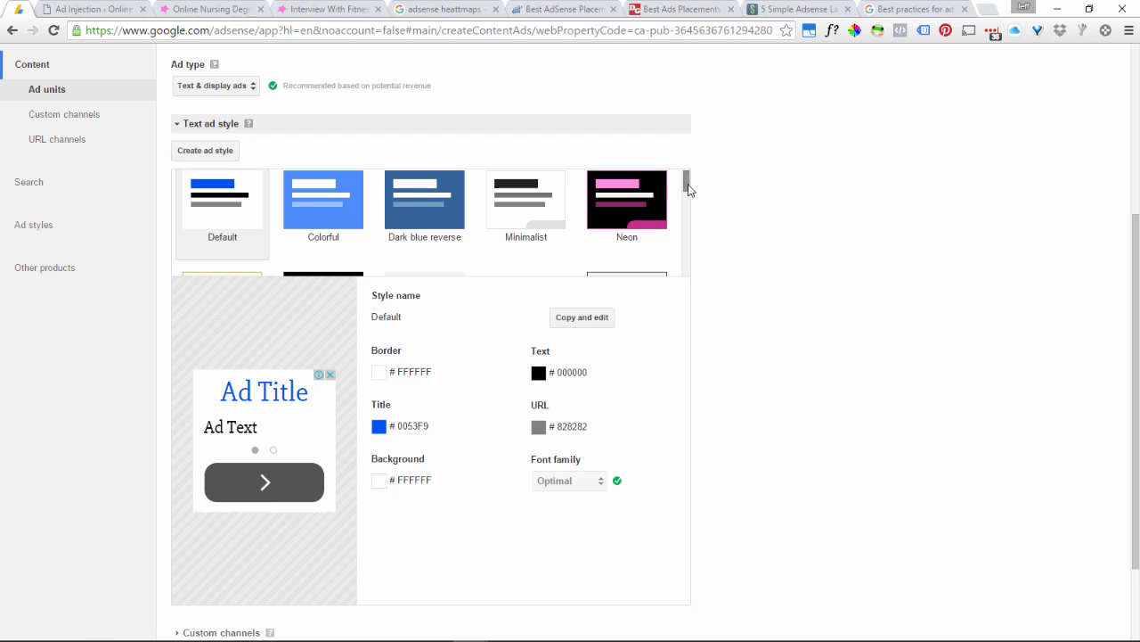
pyautogui.moveTo(688, 189); pyautogui.dragTo(691, 203)
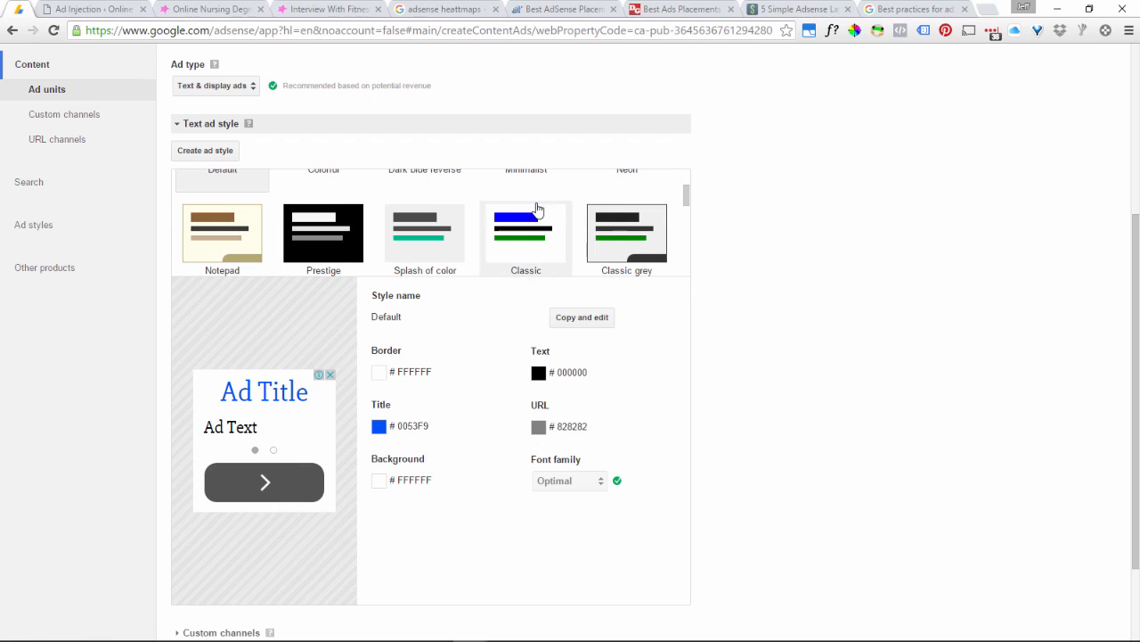
pyautogui.click(514, 239)
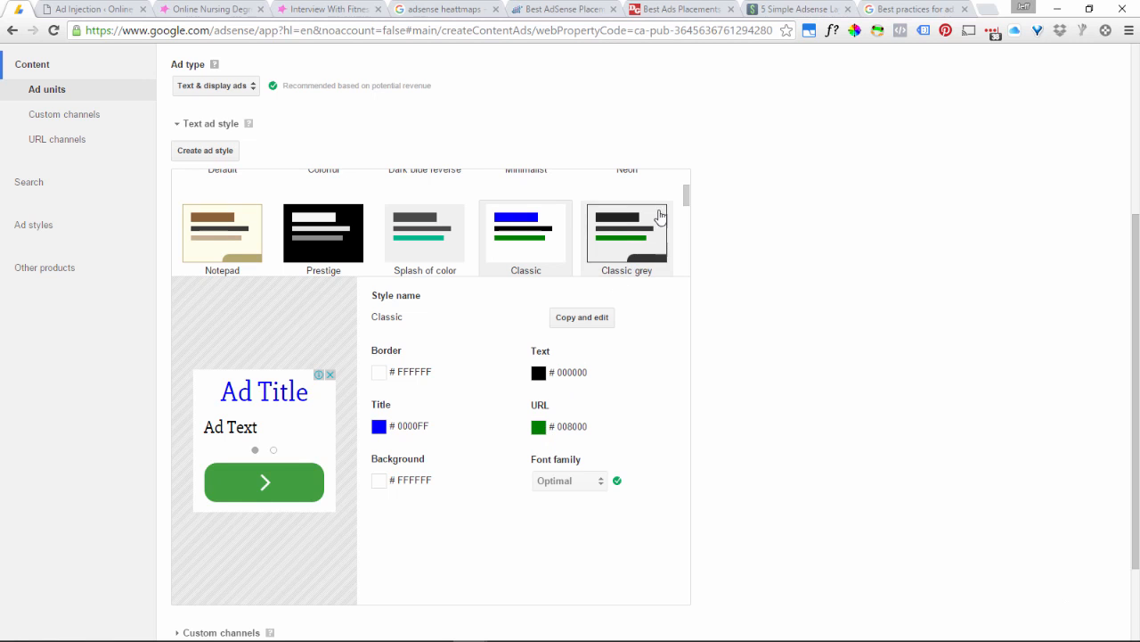
# Preview the eRefrig text ad style, and select the custom Nursing style for the ad unit.
pyautogui.moveTo(686, 203); pyautogui.dragTo(687, 229)
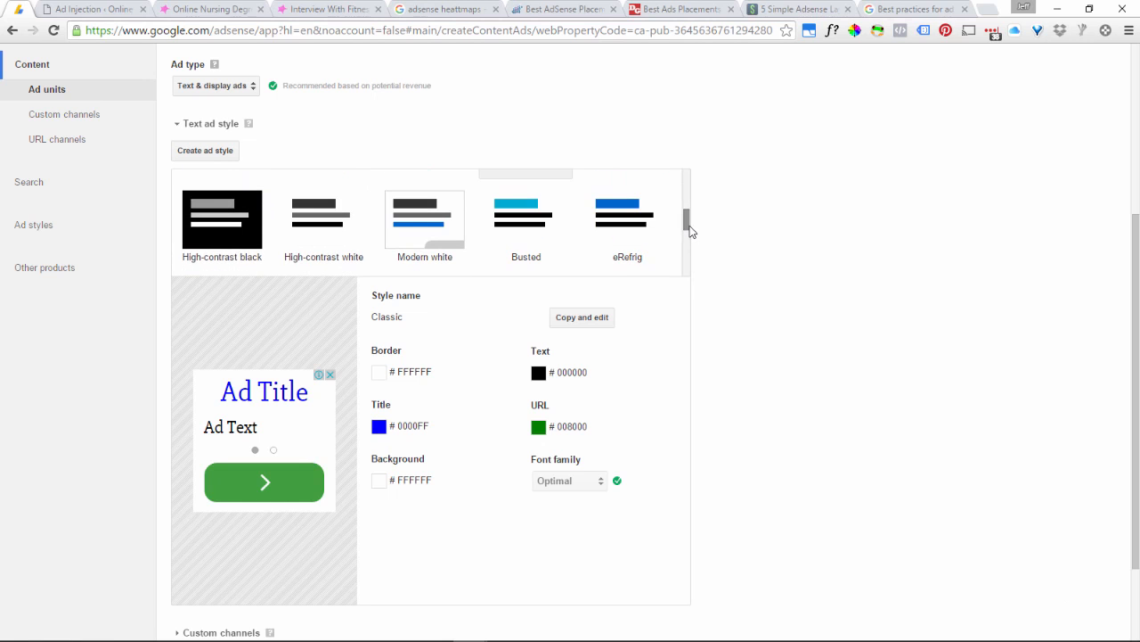
pyautogui.click(616, 219)
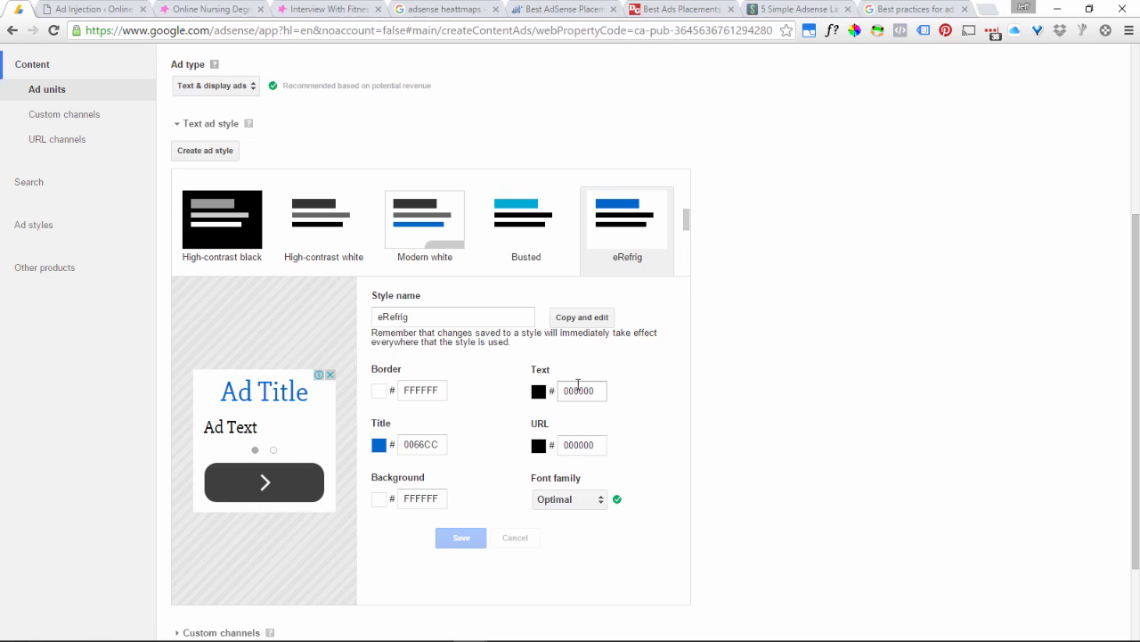
pyautogui.moveTo(687, 224); pyautogui.dragTo(688, 240)
pyautogui.scroll(-1, 686, 243)
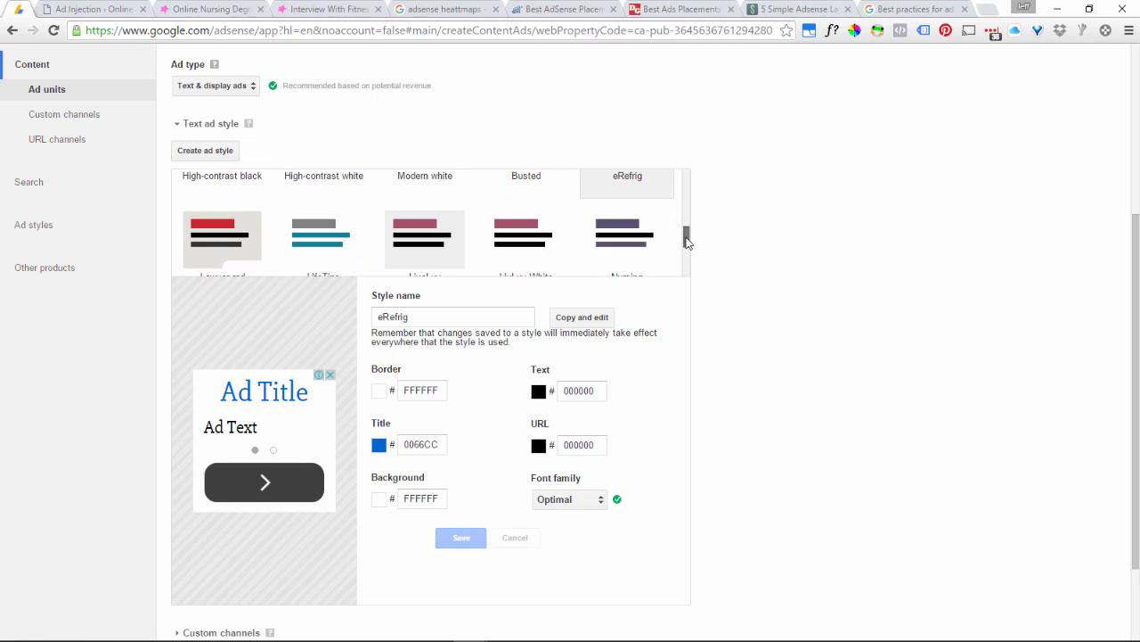
pyautogui.scroll(-1, 687, 242)
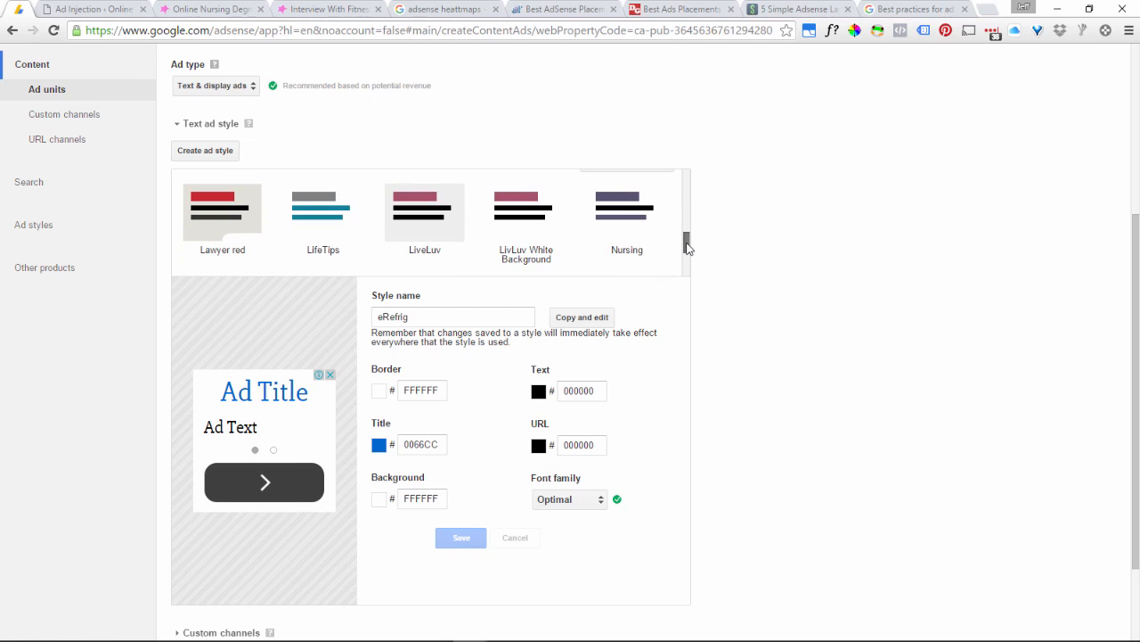
pyautogui.click(633, 221)
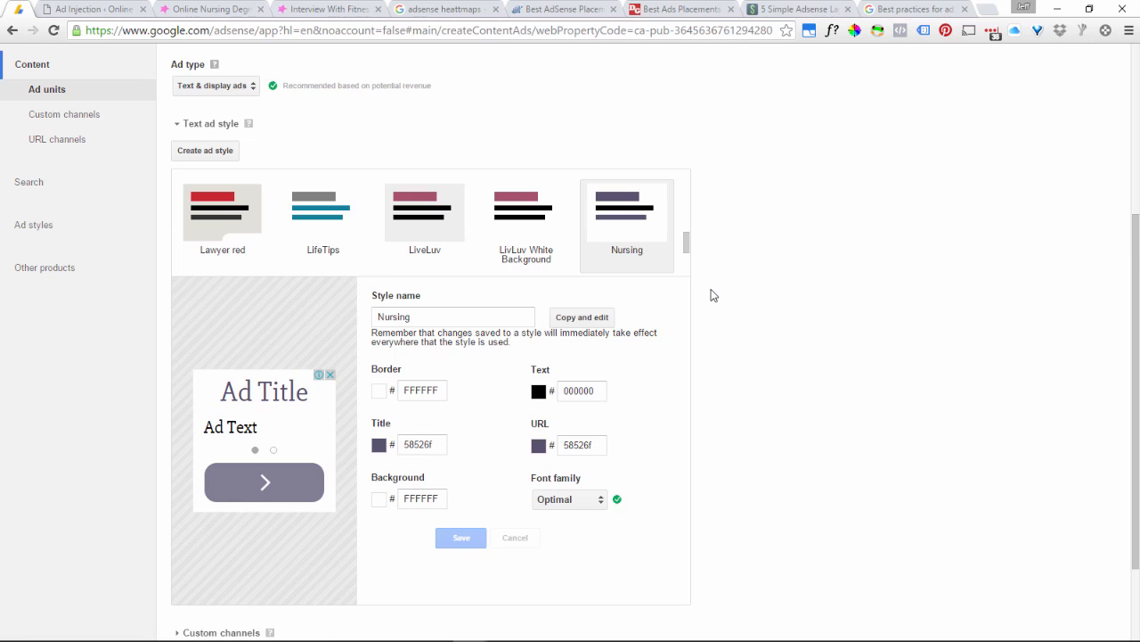
pyautogui.scroll(-1, 711, 295)
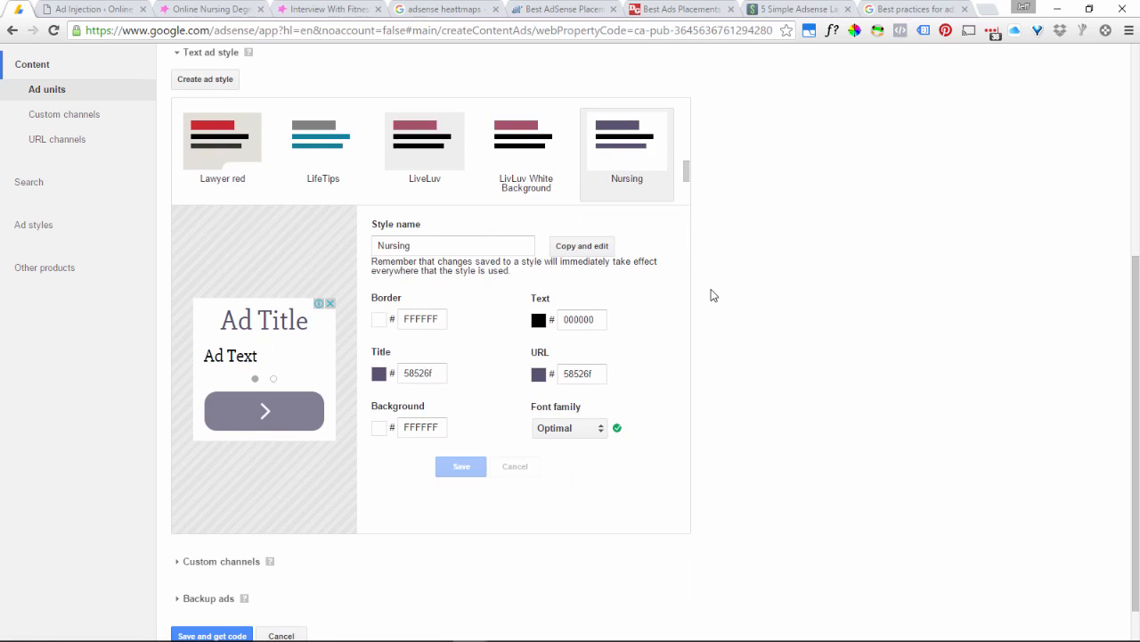
# Review the Nursing style's name, title colour and URL colour fields, and look through the title colour palette without changing it.
pyautogui.scroll(1, 711, 294)
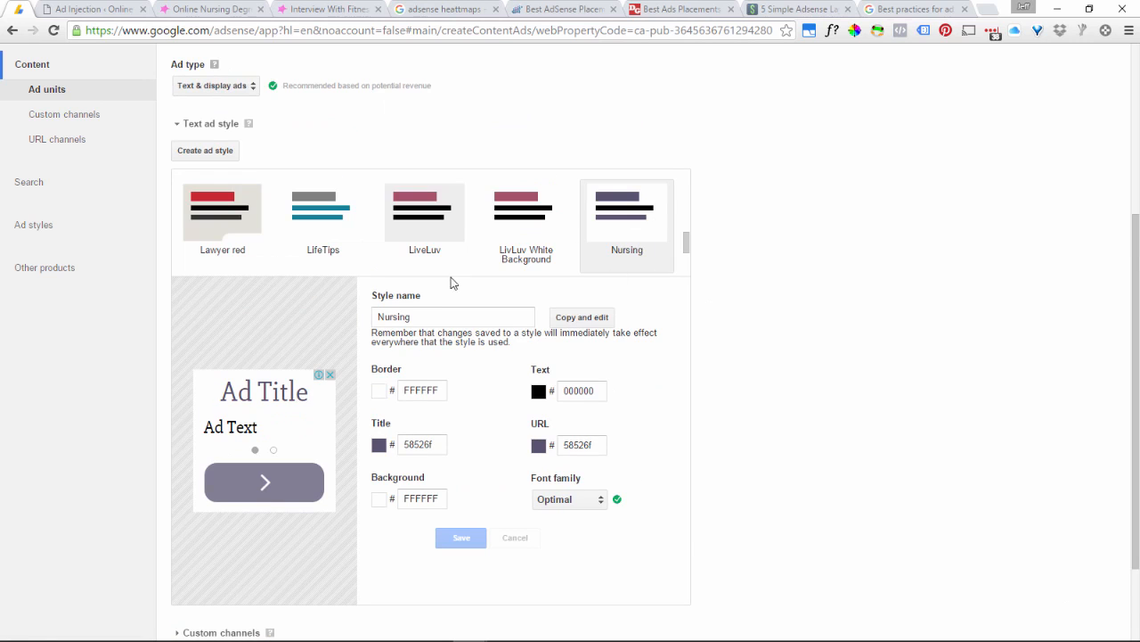
pyautogui.click(383, 314)
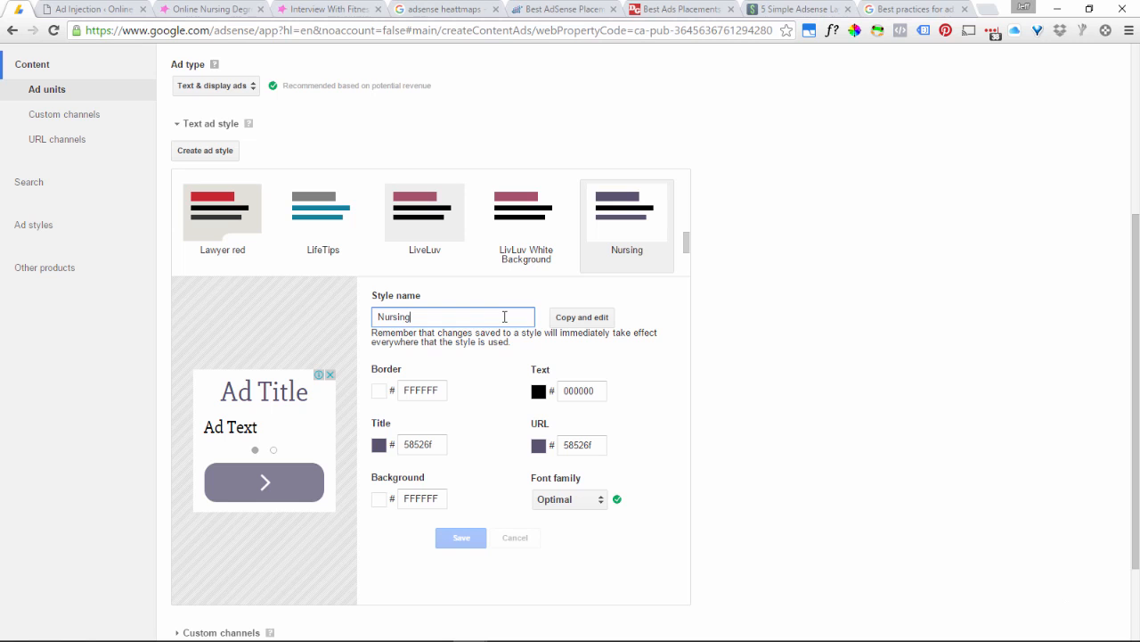
pyautogui.moveTo(433, 445); pyautogui.dragTo(401, 444)
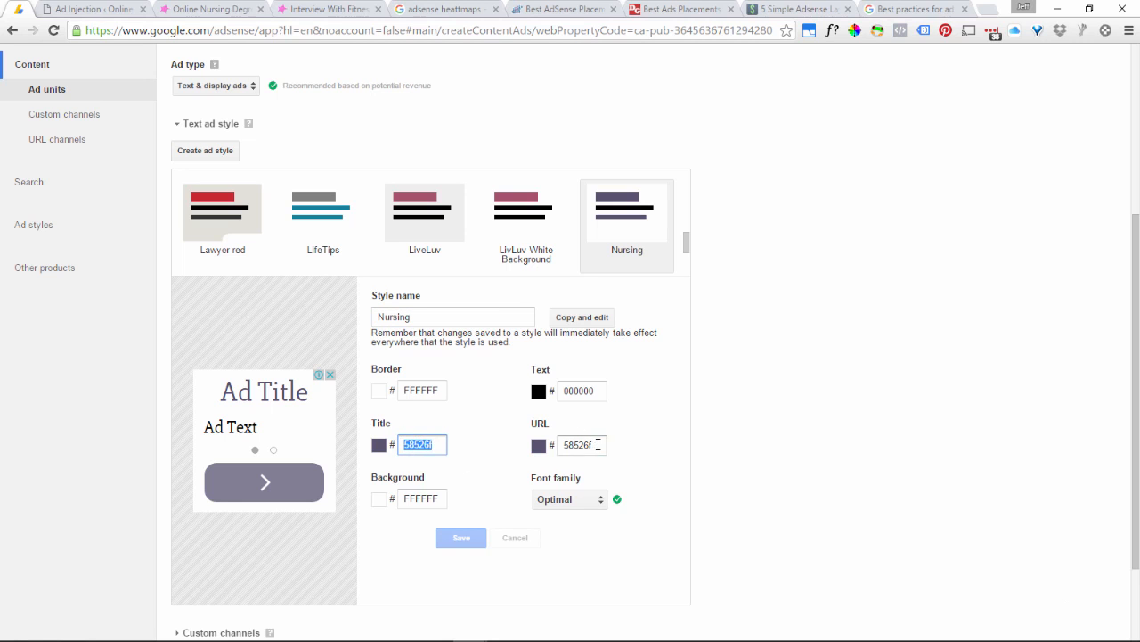
pyautogui.moveTo(597, 444); pyautogui.dragTo(550, 453)
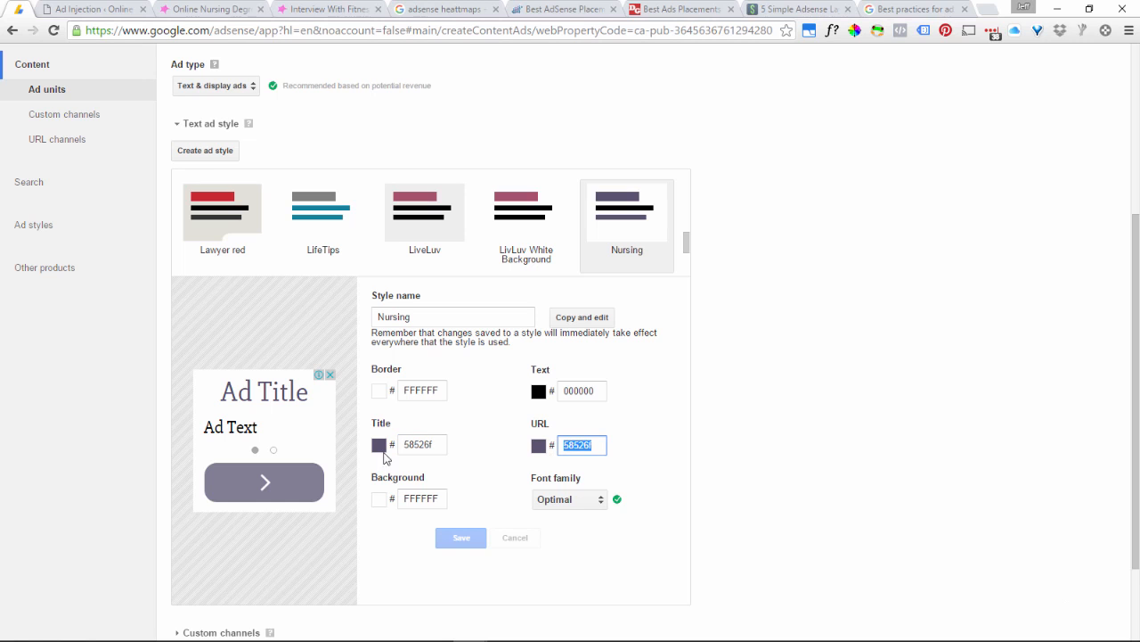
pyautogui.click(379, 445)
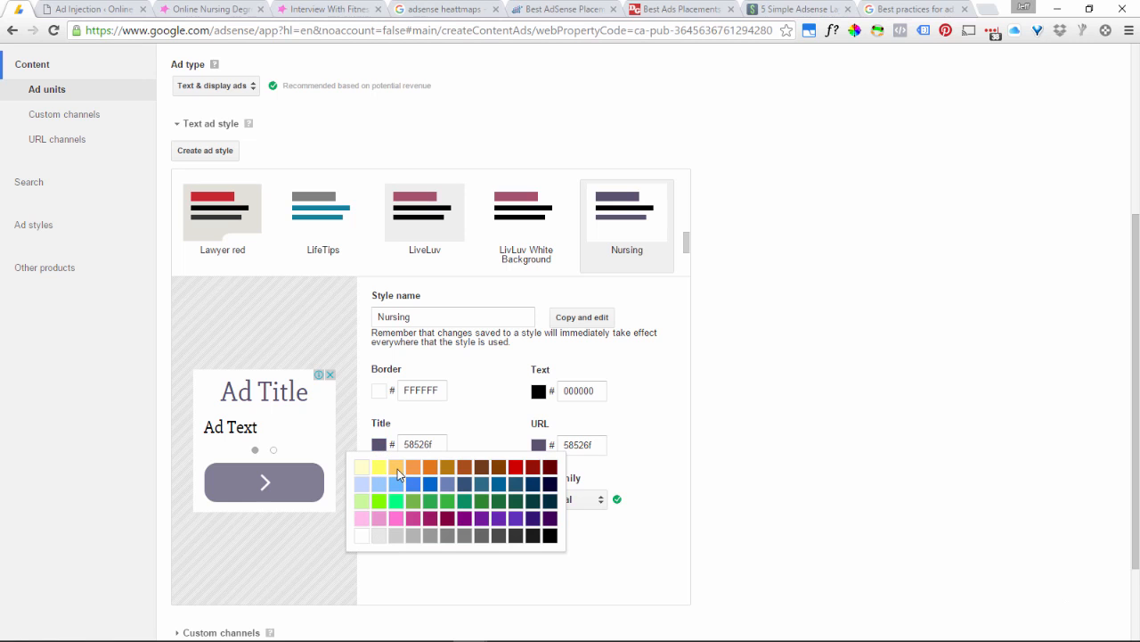
pyautogui.click(655, 417)
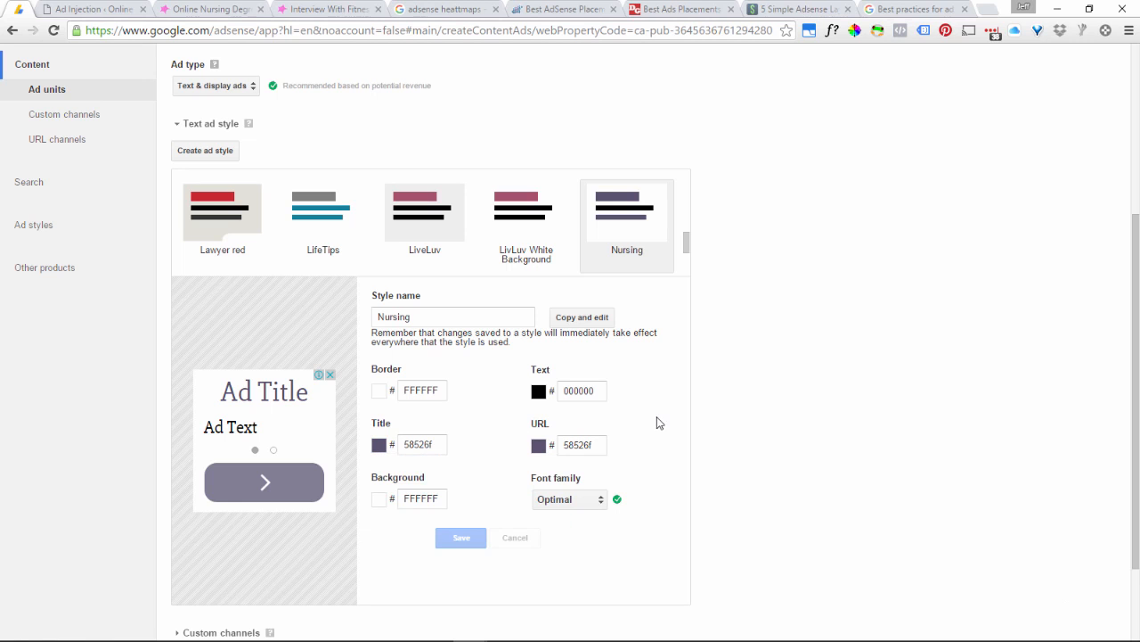
# Sample the red title colour of the Lawyer red style thumbnail with the ColorPick Eyedropper extension, and dismiss the colour read-out.
pyautogui.click(854, 33)
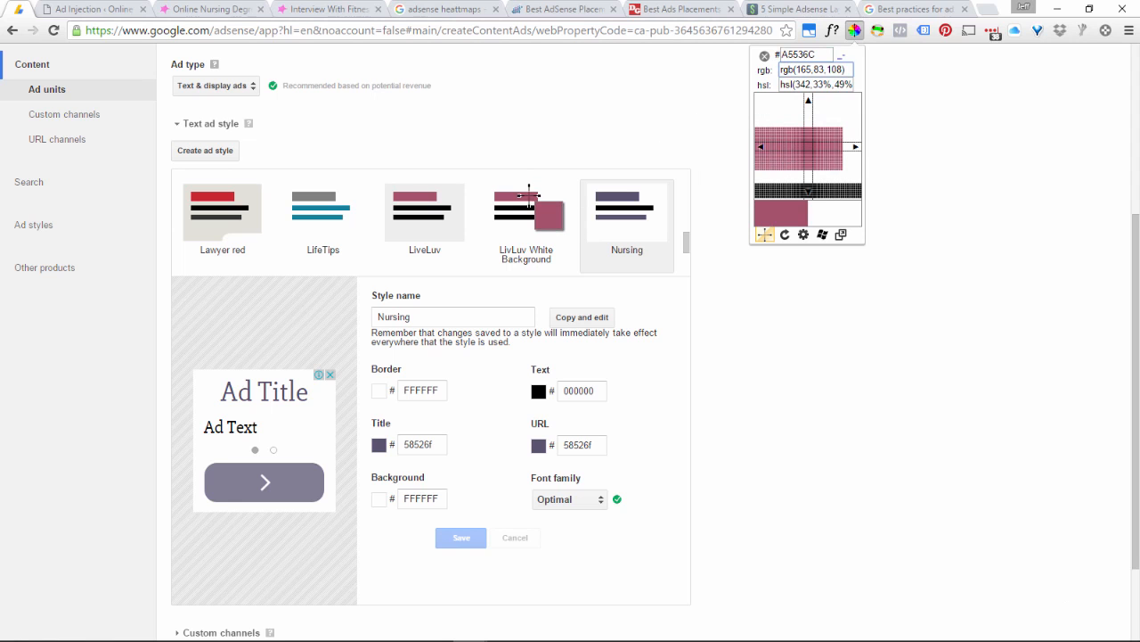
pyautogui.click(205, 198)
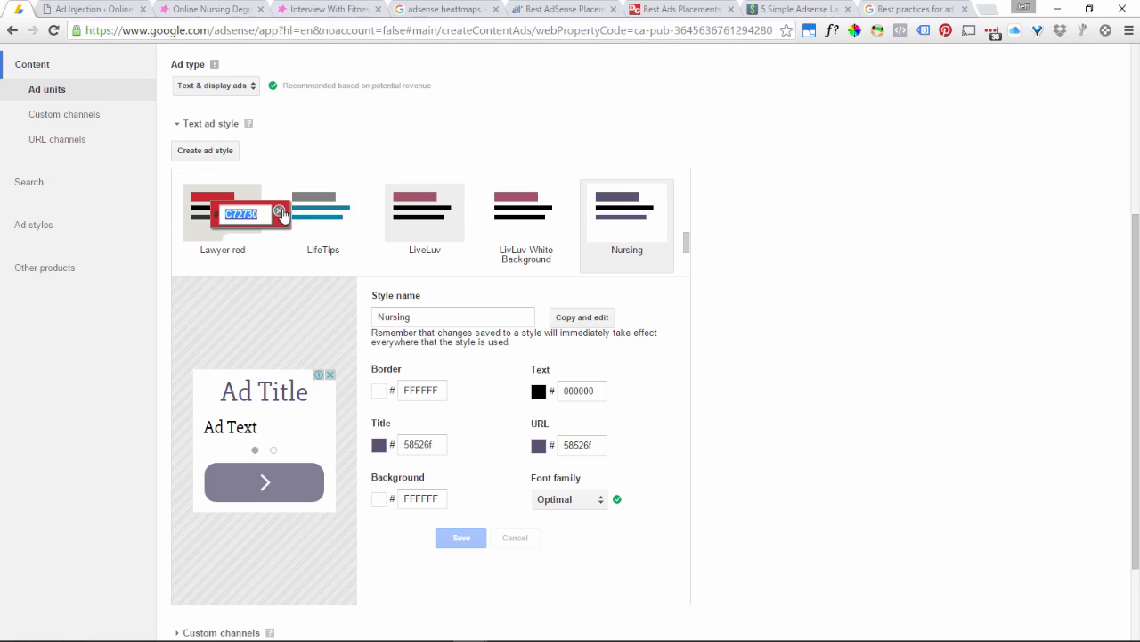
pyautogui.click(279, 211)
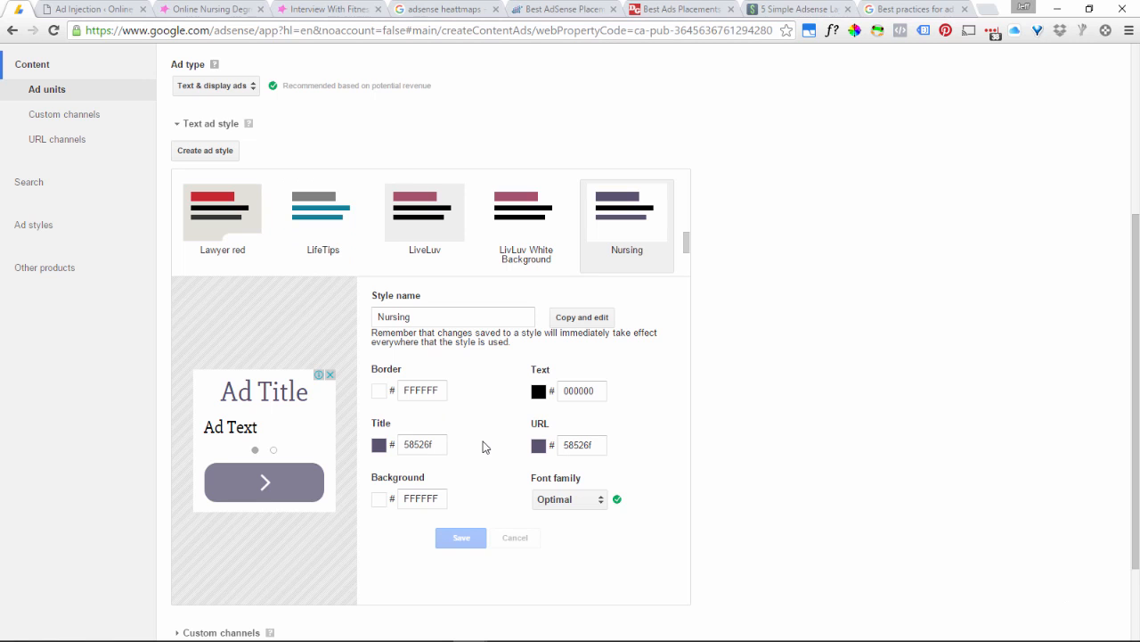
# Switch the ad unit's text ad style to the preset Default style.
pyautogui.scroll(-1, 486, 447)
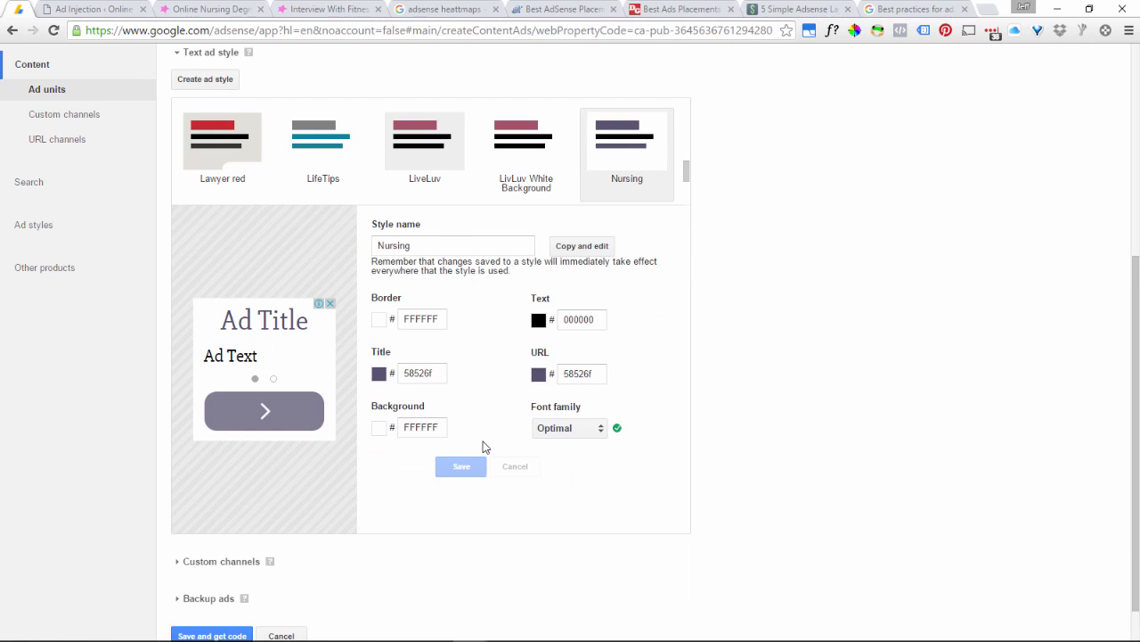
pyautogui.scroll(2, 486, 447)
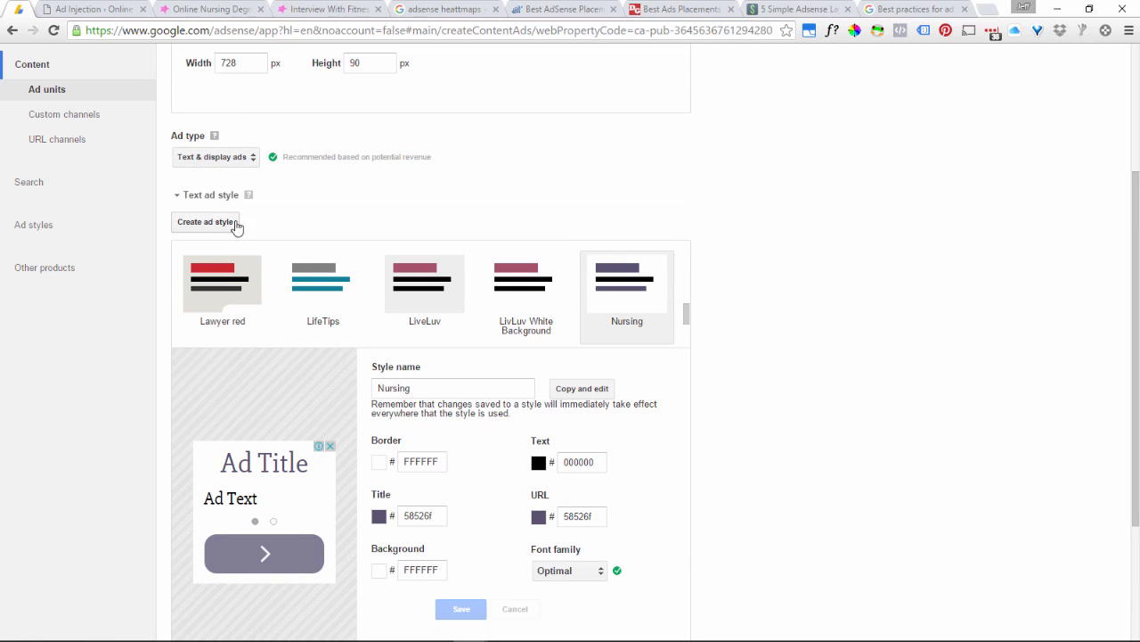
pyautogui.moveTo(684, 313); pyautogui.dragTo(694, 259)
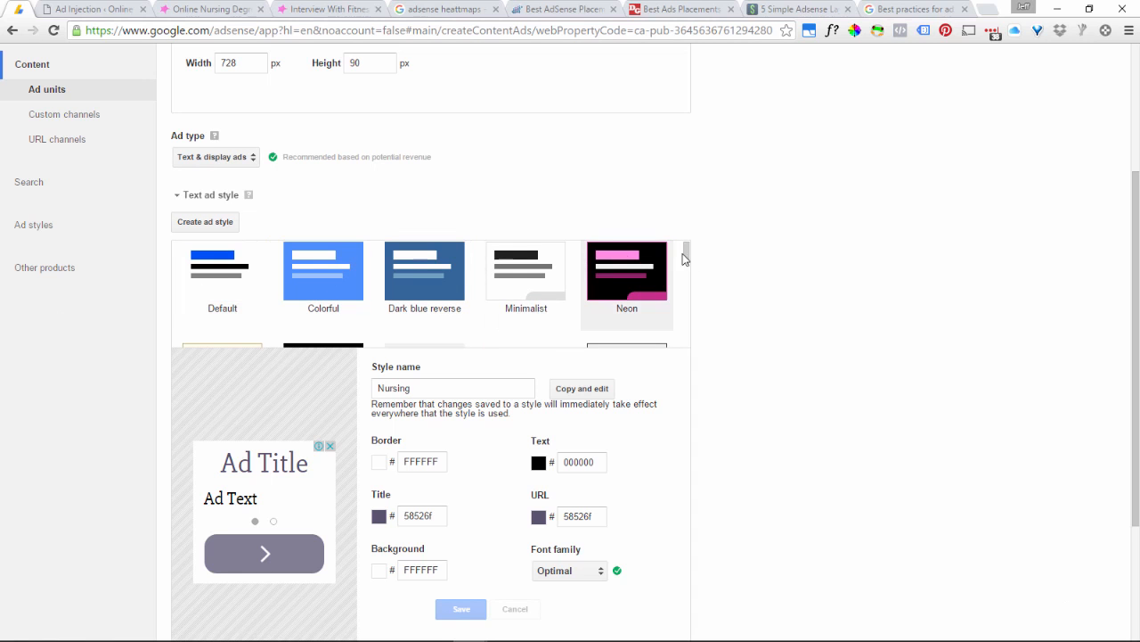
pyautogui.click(235, 281)
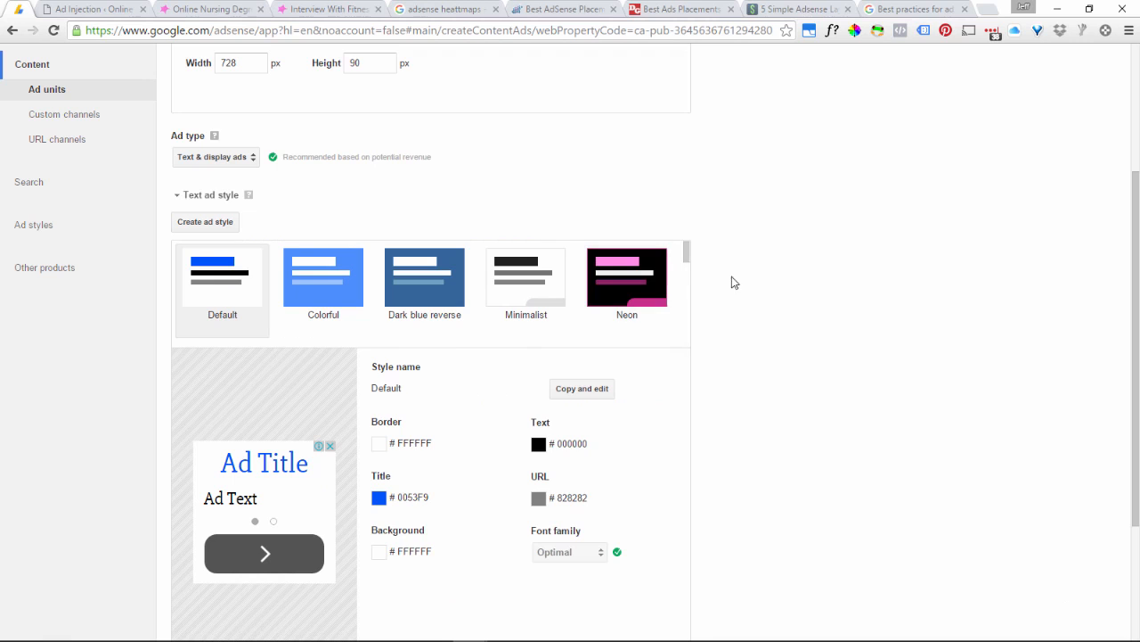
# Expand the Backup ads settings, review the available options and choose Show blank space.
pyautogui.scroll(-3, 764, 327)
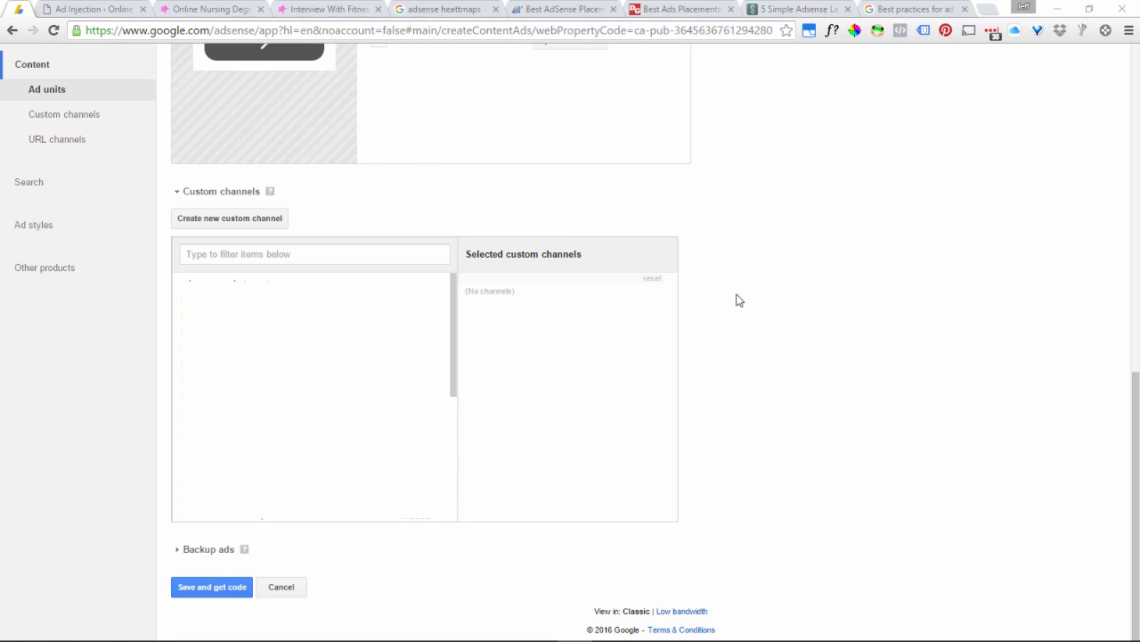
pyautogui.click(218, 550)
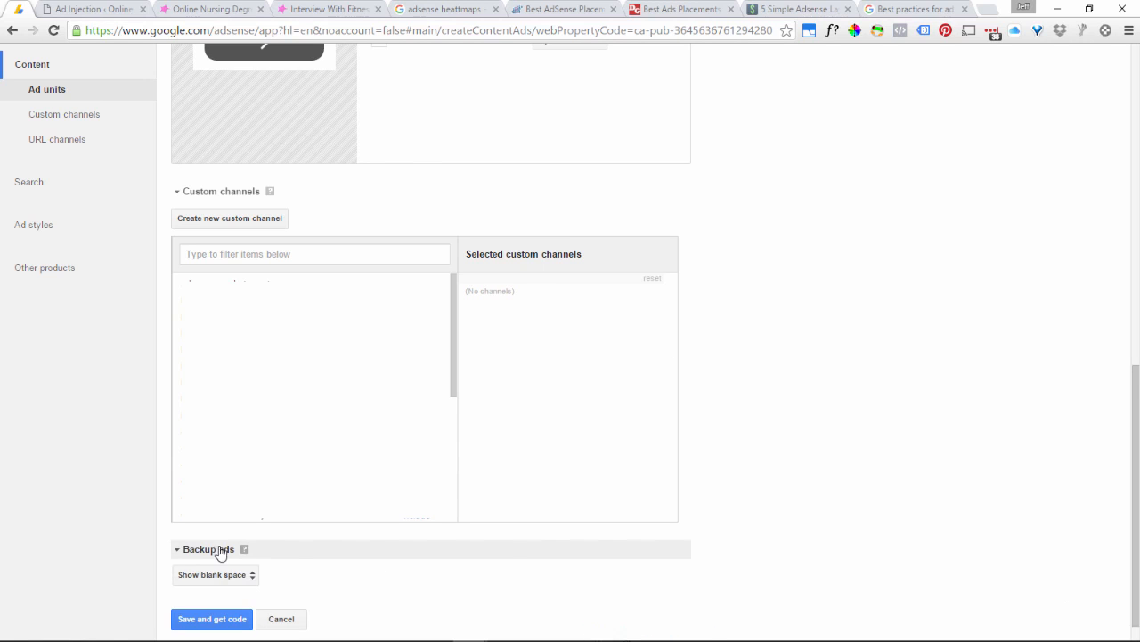
pyautogui.scroll(-1, 308, 555)
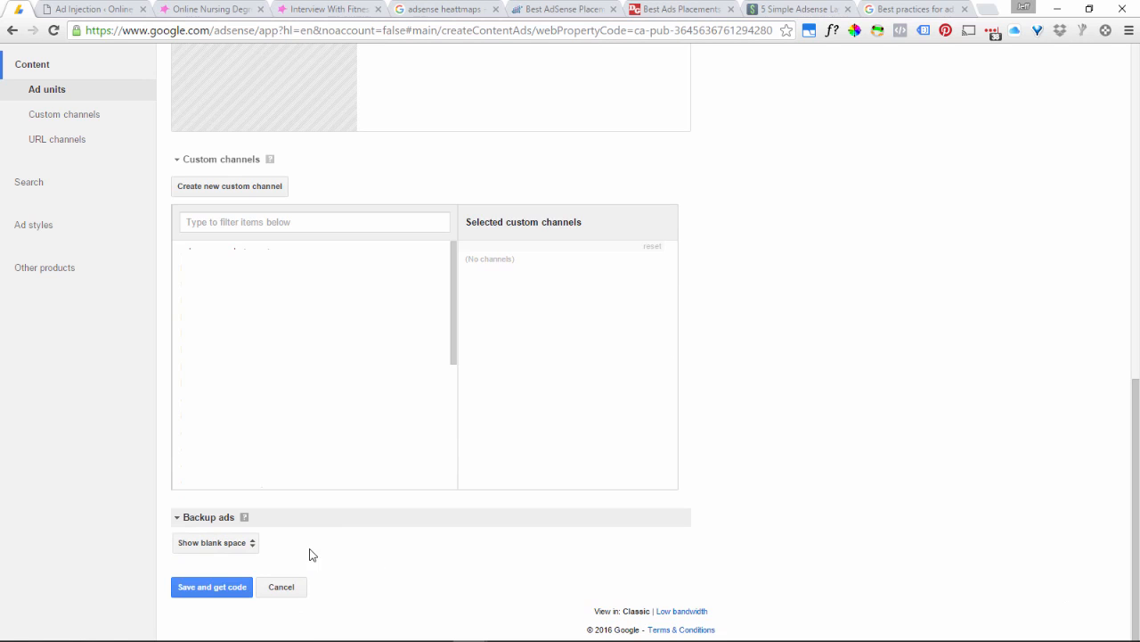
pyautogui.click(231, 548)
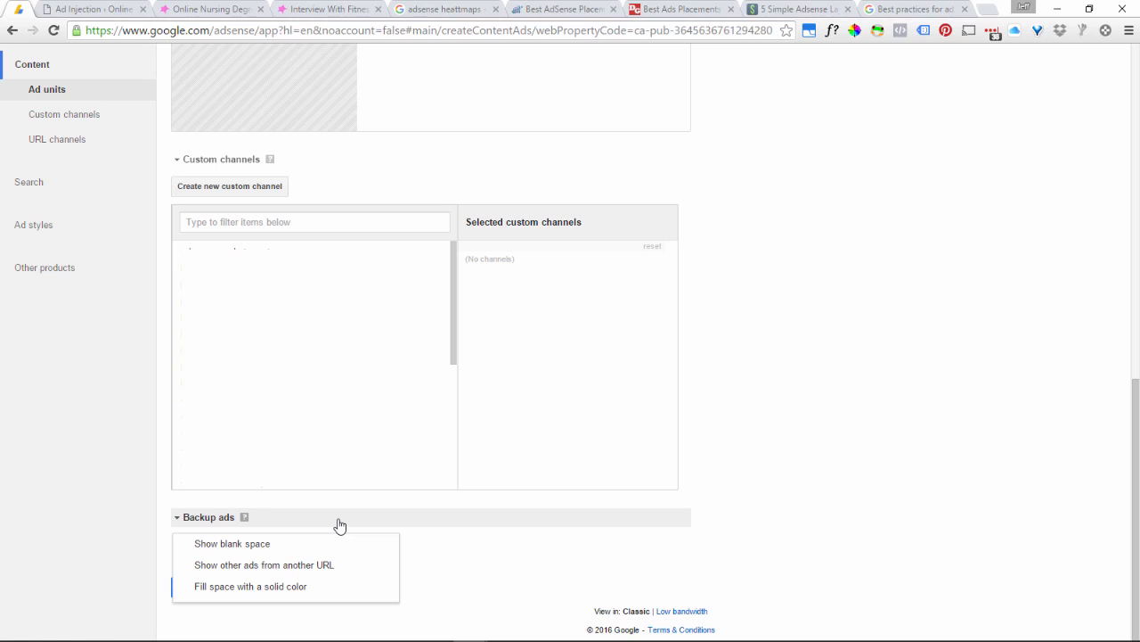
pyautogui.click(377, 544)
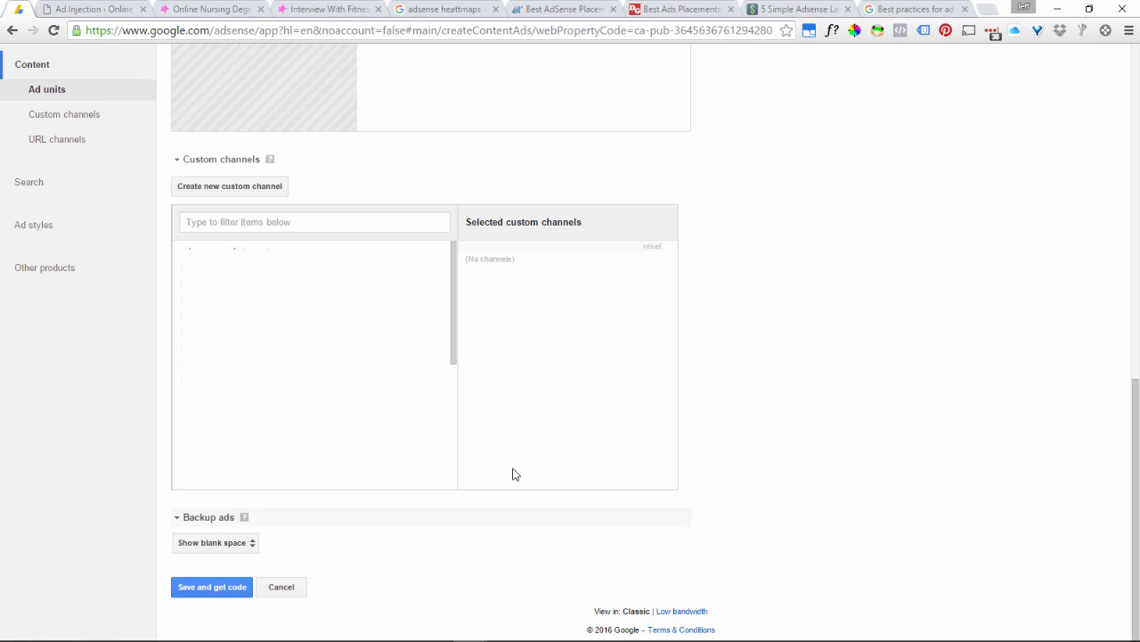
# Name the ad unit "test" and save it to get its ad code.
pyautogui.click(229, 594)
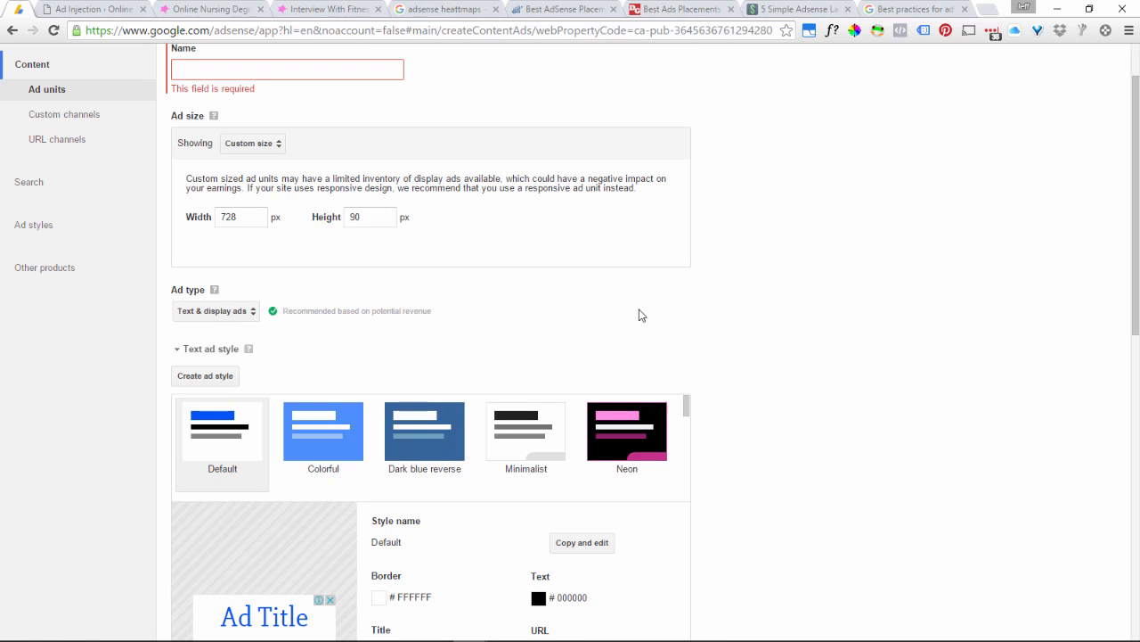
pyautogui.click(236, 69)
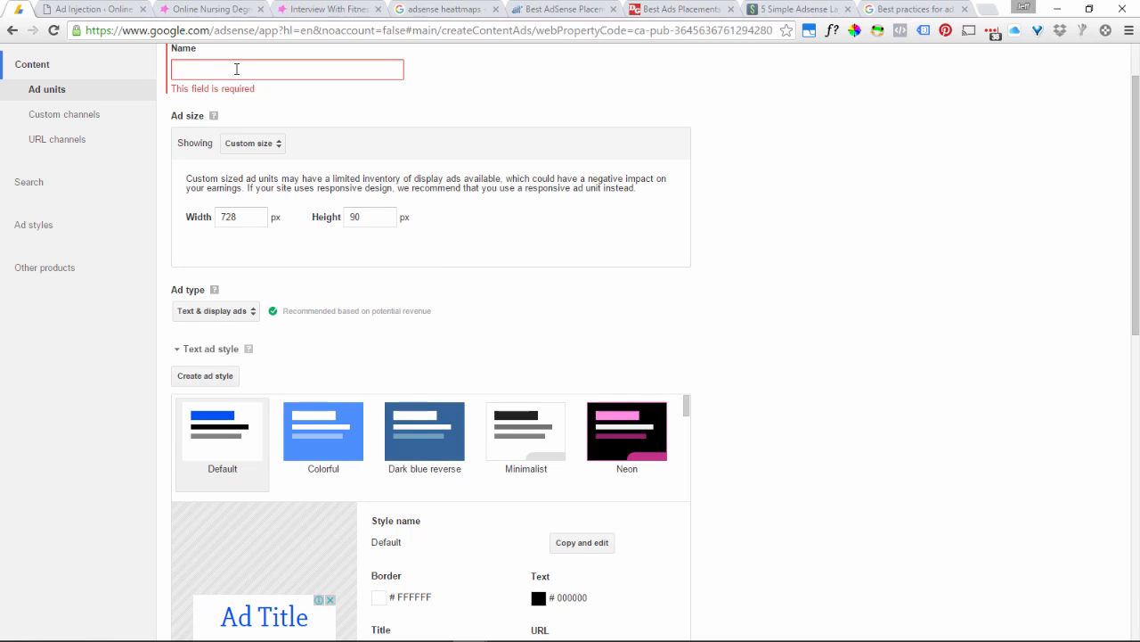
pyautogui.write('test')
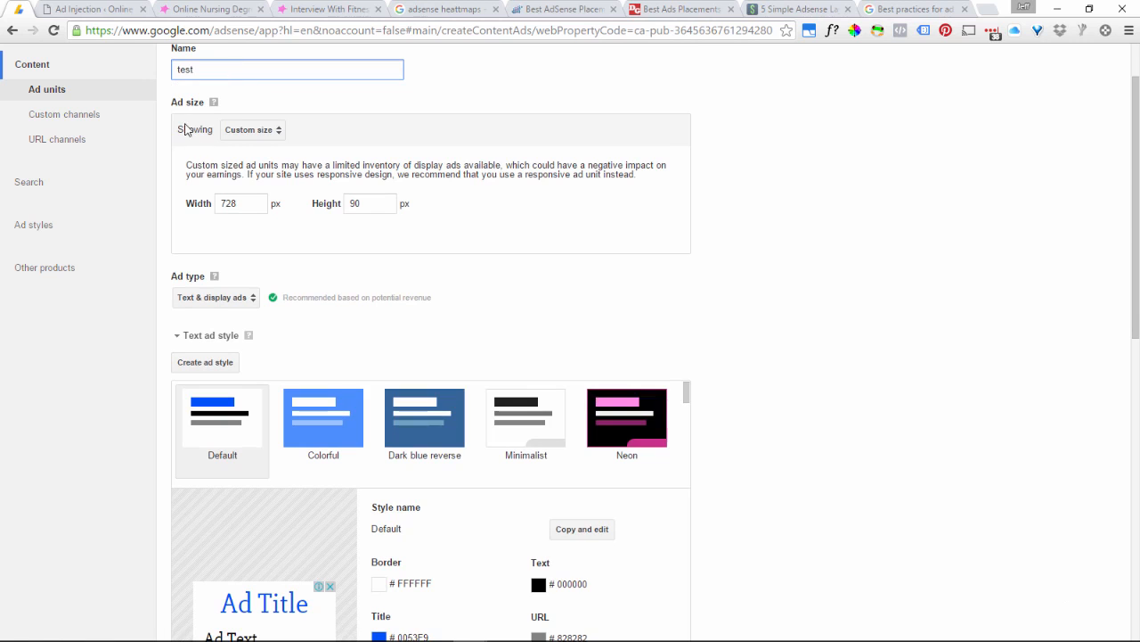
pyautogui.scroll(-8, 137, 226)
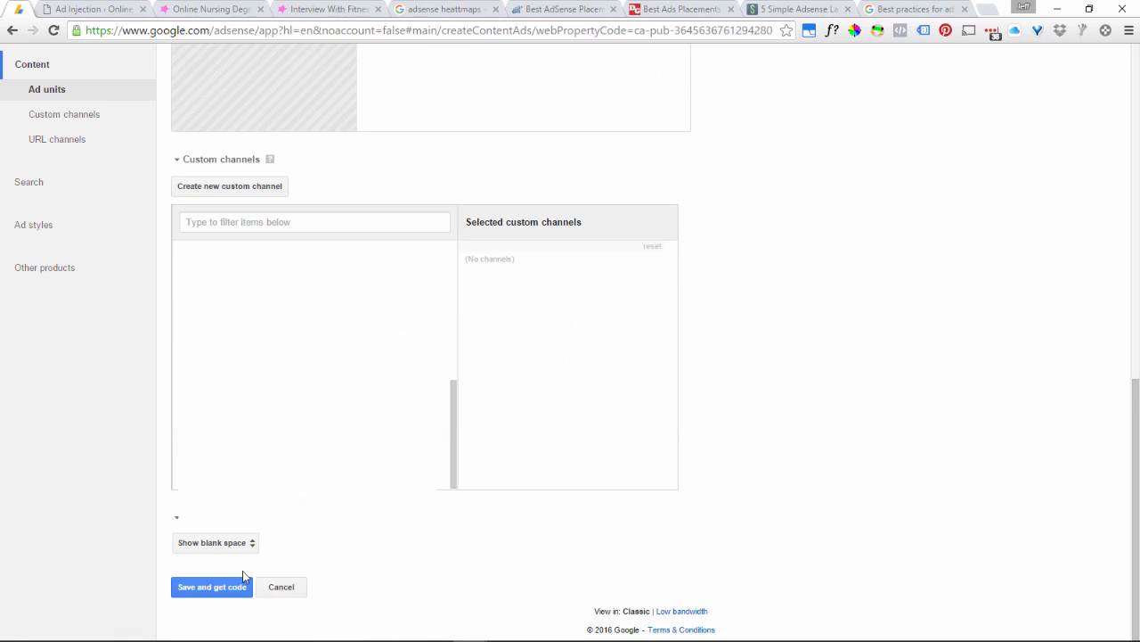
pyautogui.click(234, 588)
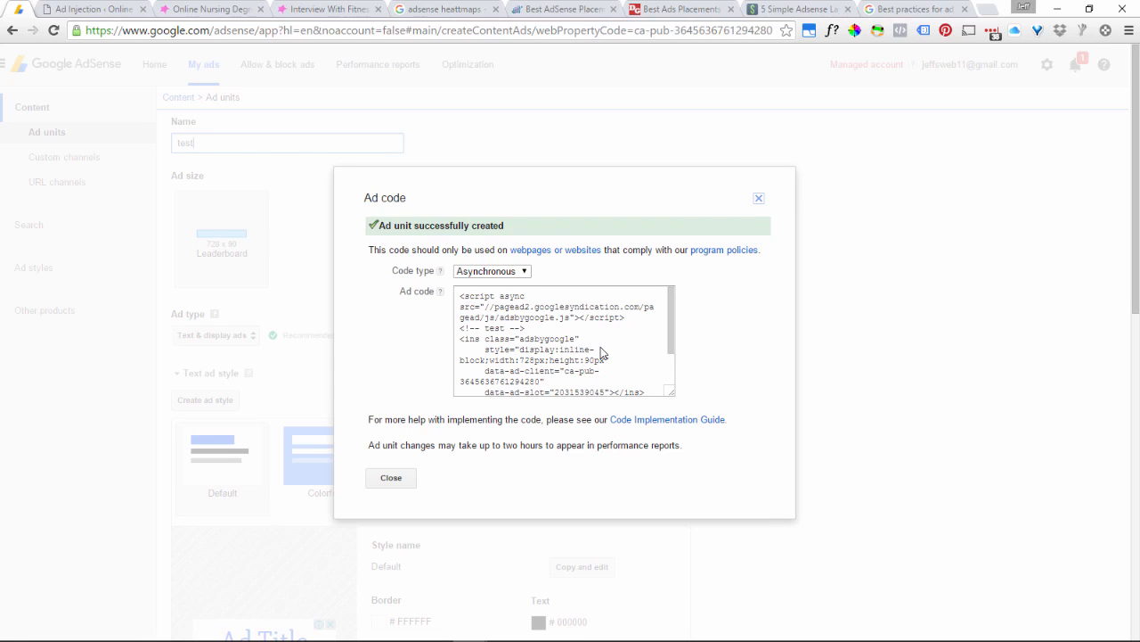
# Check the code type options, keep Asynchronous, and copy the entire ad code.
pyautogui.click(522, 274)
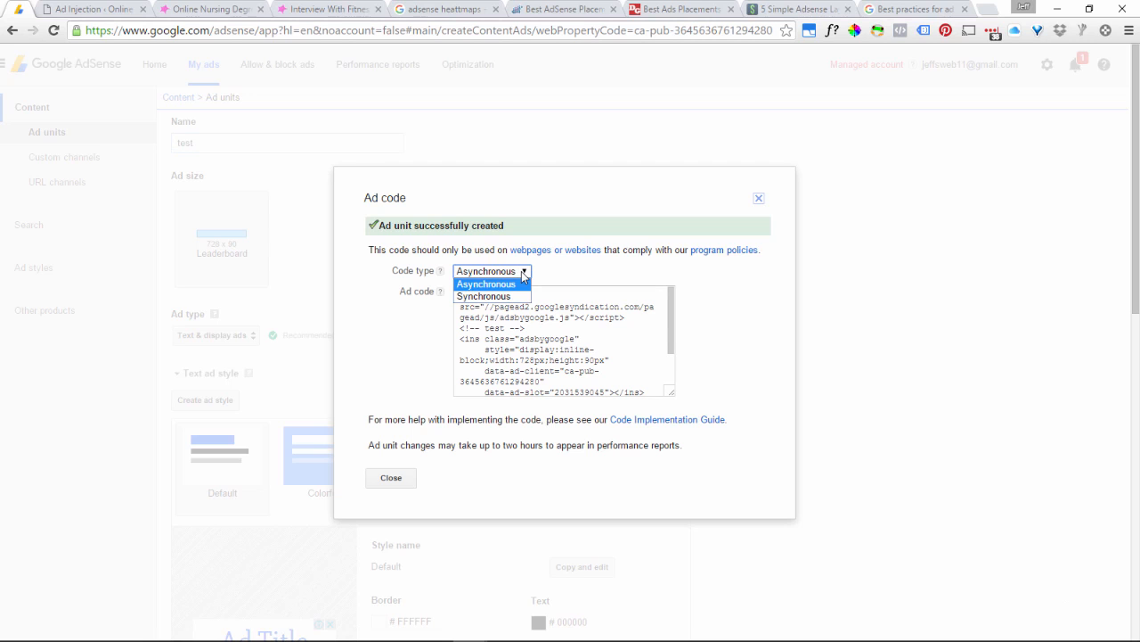
pyautogui.click(524, 275)
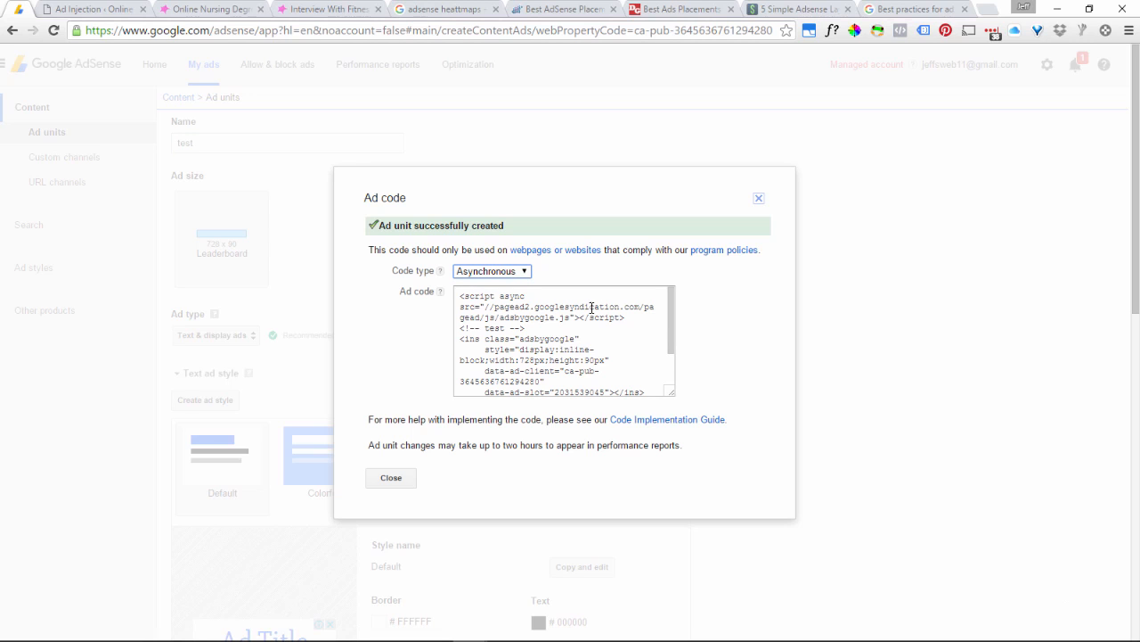
pyautogui.click(591, 308)
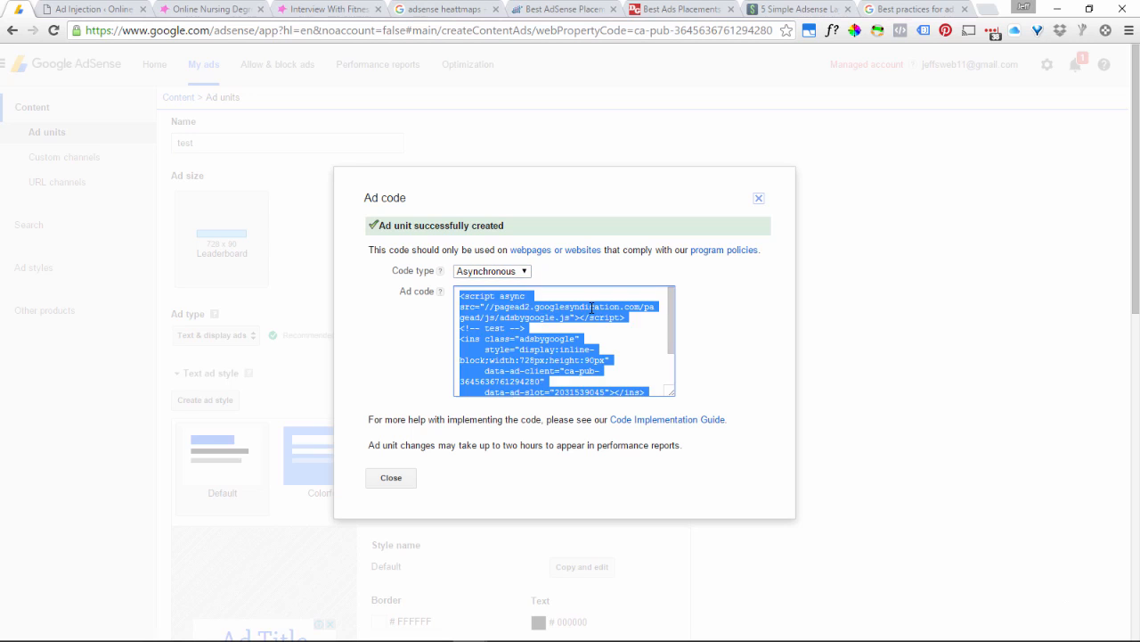
pyautogui.rightClick(491, 335)
pyautogui.click(512, 347)
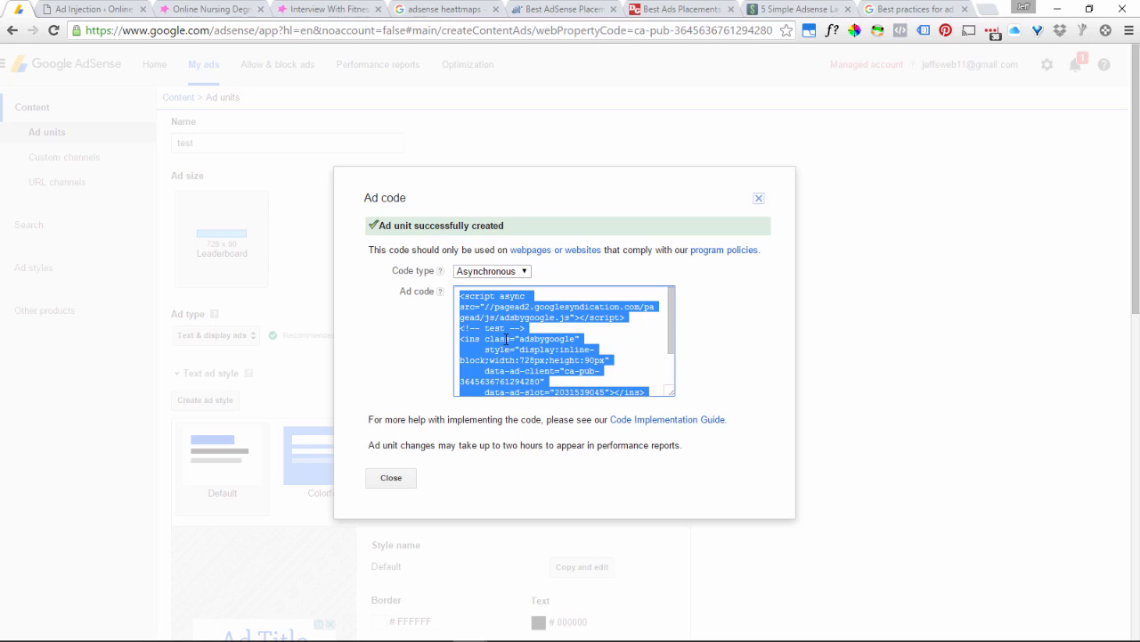